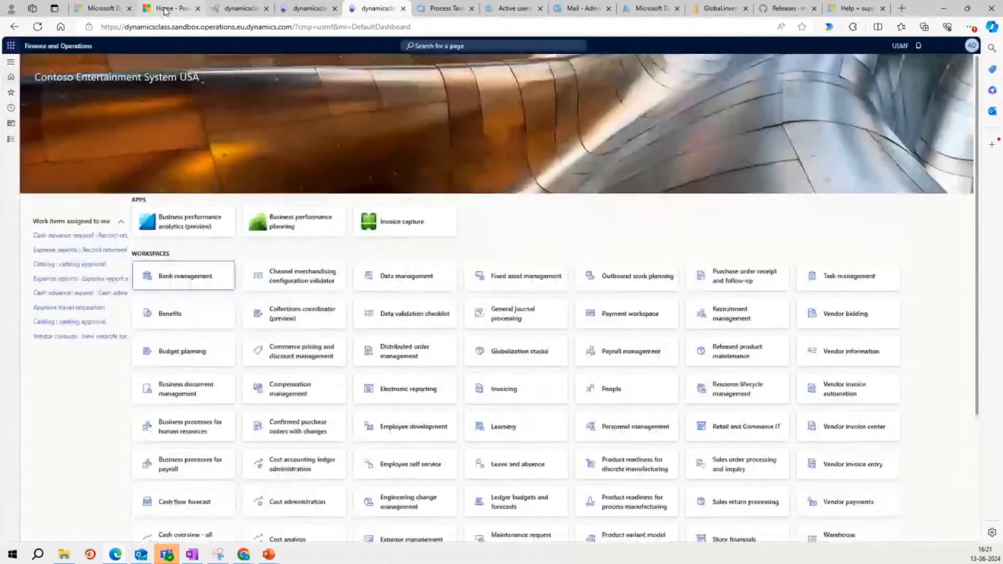
Open the dynamicsclass environment details in Lifecycle Services and review the Power Platform Integration section
left_click(168, 9)
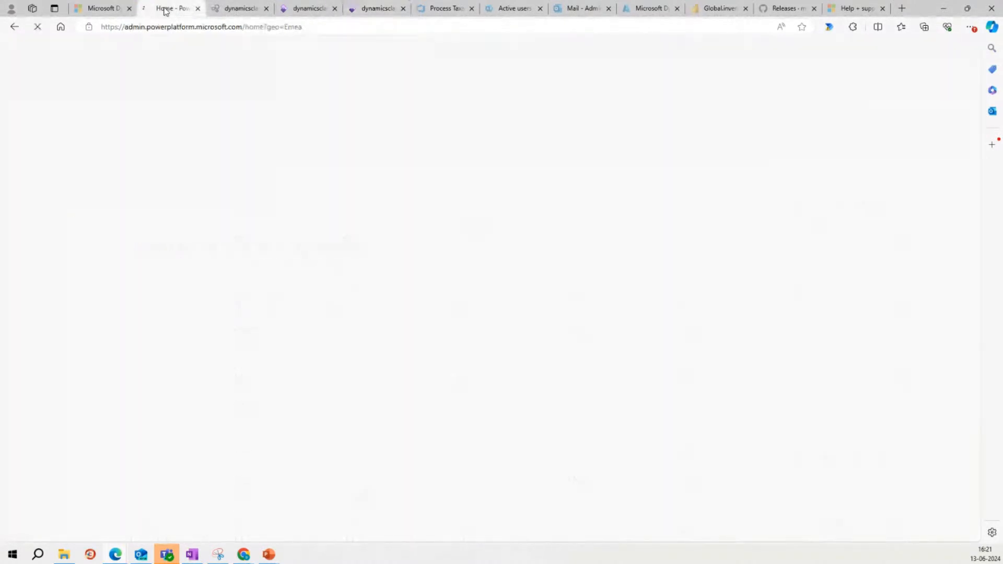
left_click(226, 9)
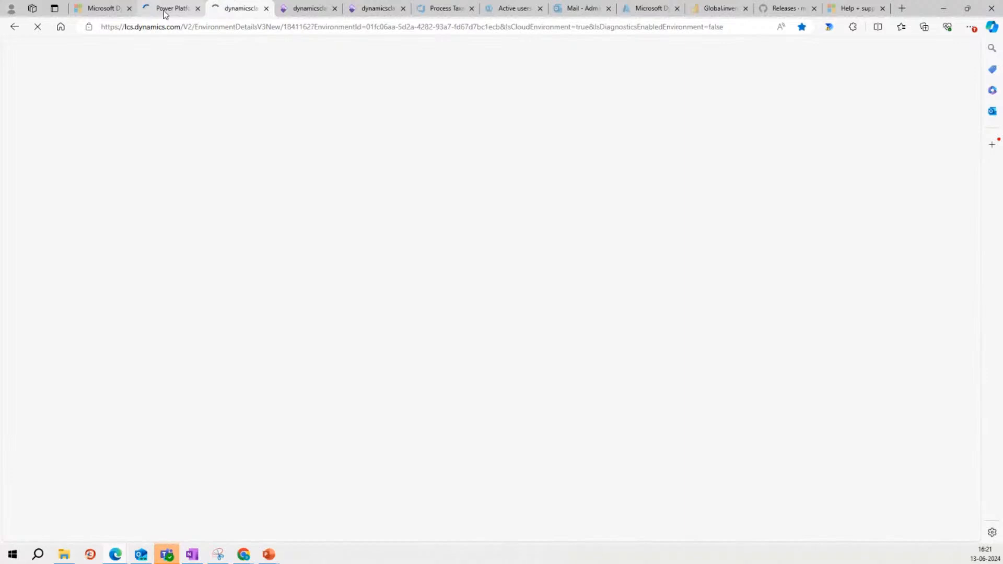
left_click(166, 10)
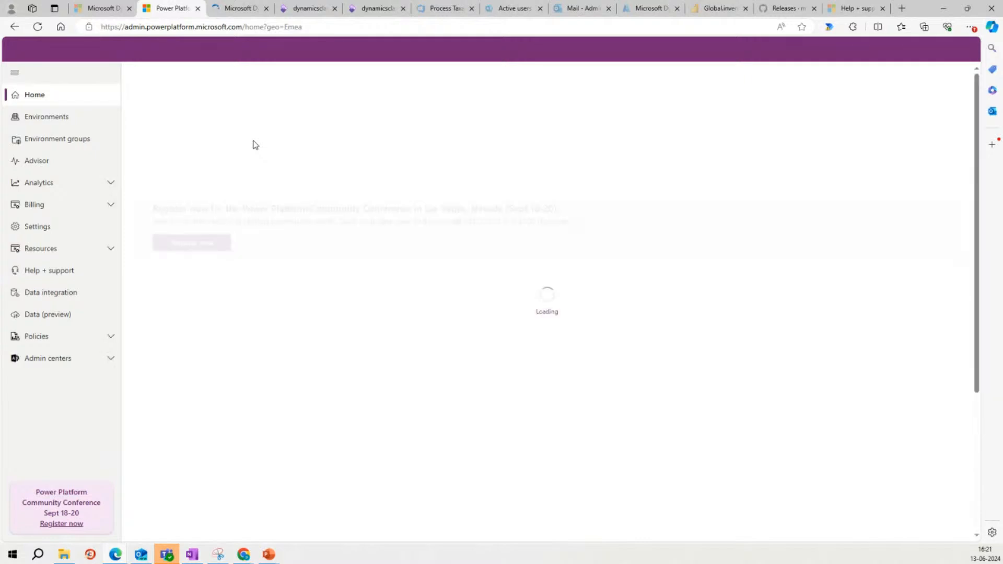
left_click(230, 10)
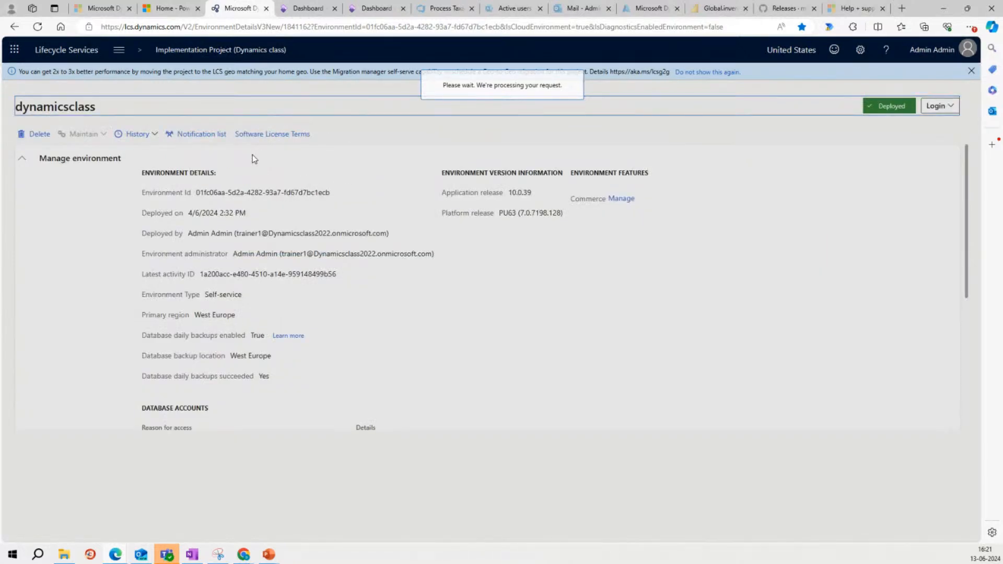
scroll(226, 156, "down", 1)
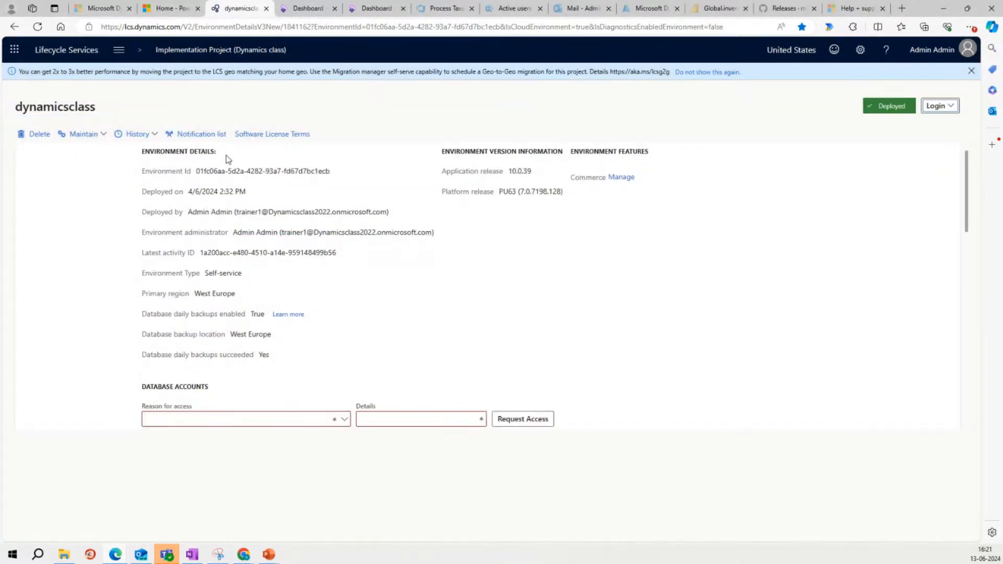
scroll(228, 159, "down", 10)
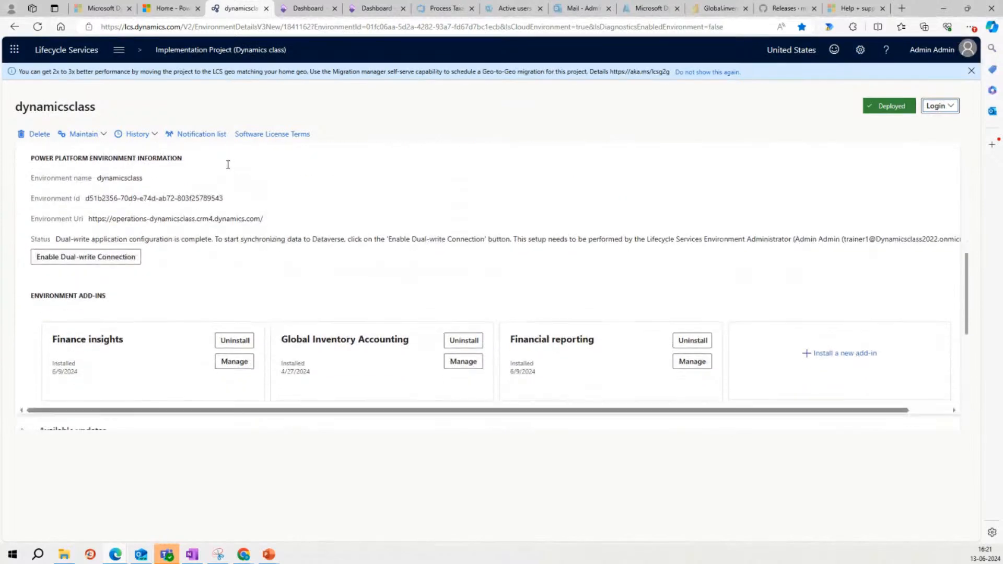
scroll(228, 165, "up", 2)
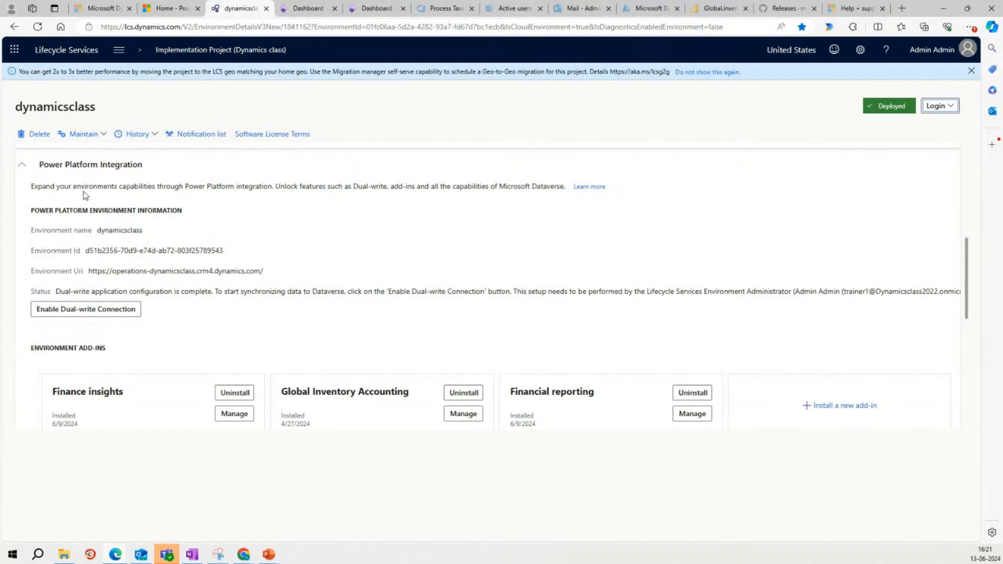
Switch to the Power Platform admin center and view the tenant setting Publish Copilots with AI features
left_click(171, 9)
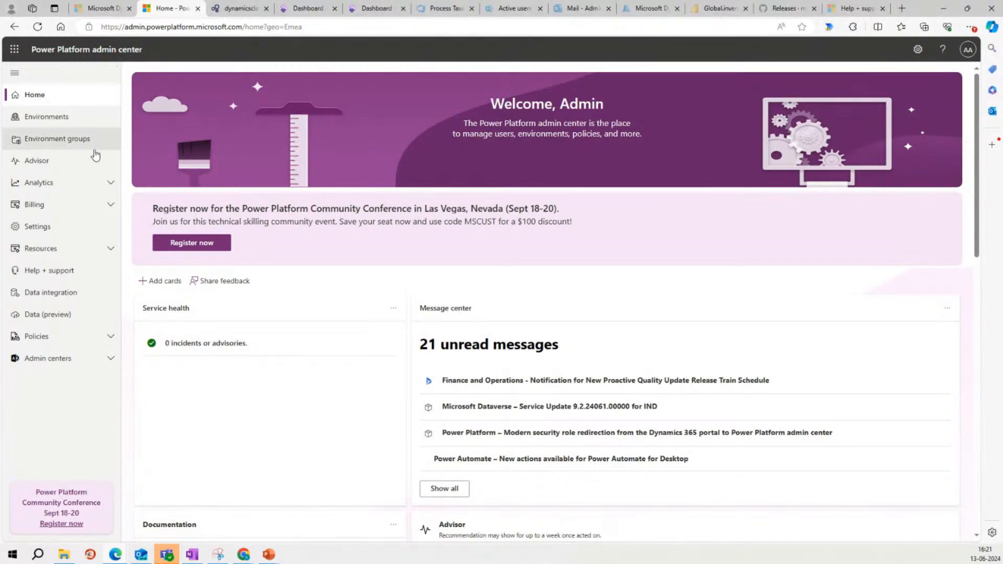
left_click(65, 228)
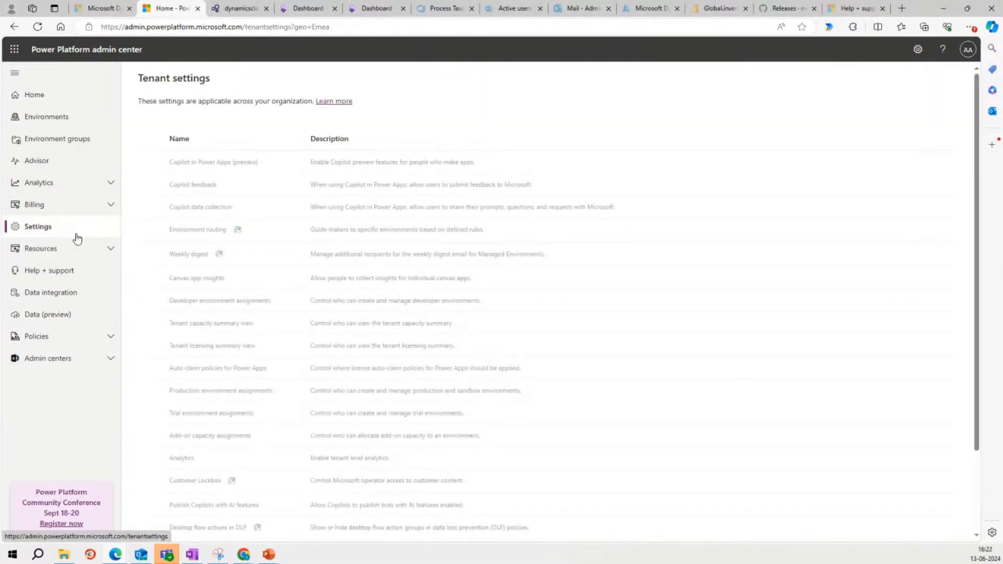
scroll(236, 319, "down", 1)
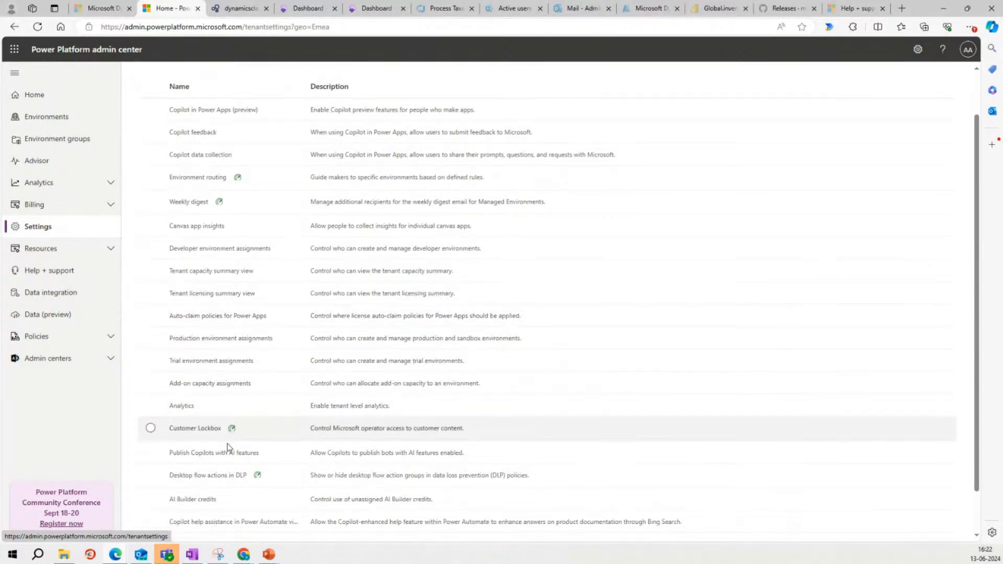
left_click(221, 455)
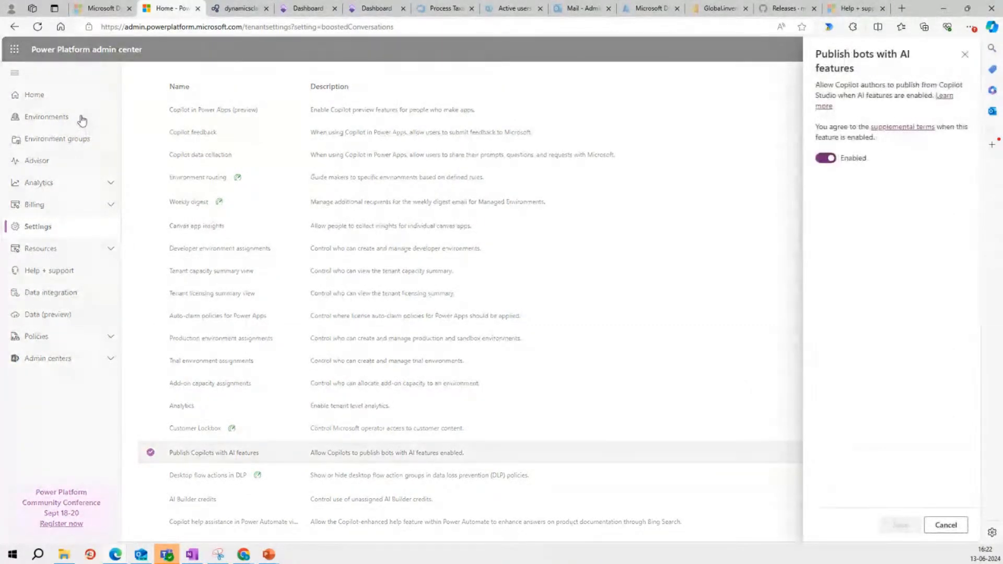
left_click(81, 120)
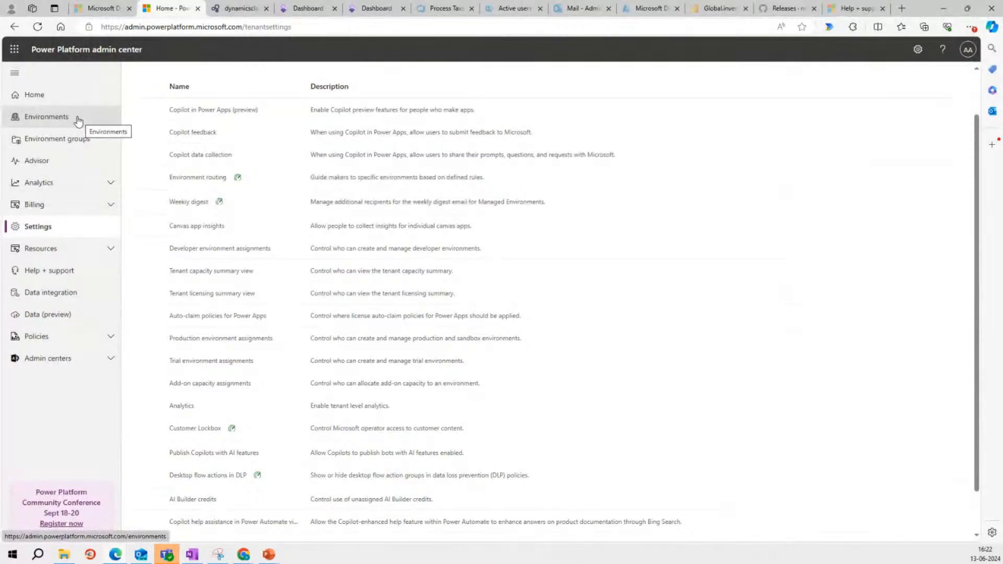
Open the dynamicsclass environment and view its list of Dynamics 365 apps
left_click(77, 120)
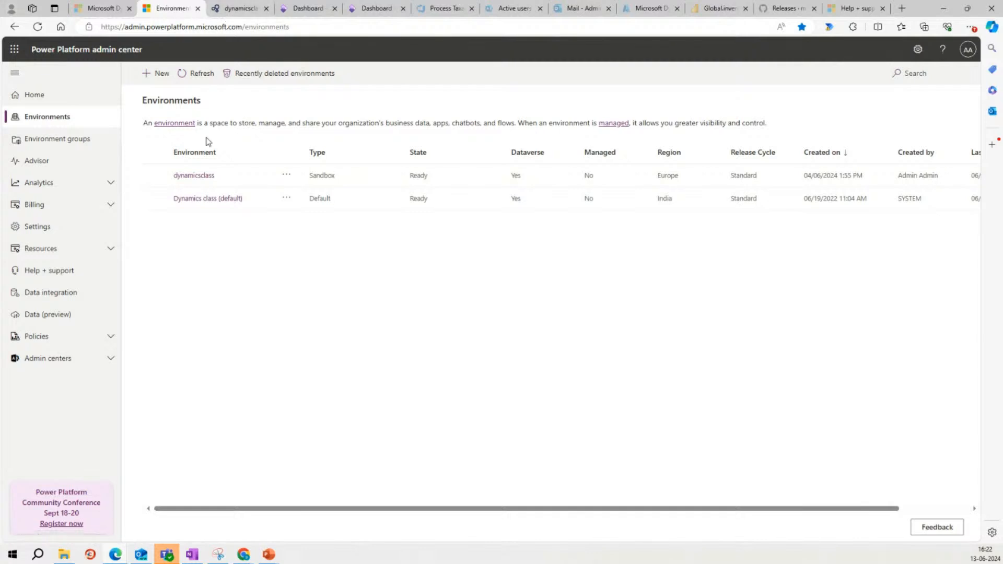
left_click(195, 177)
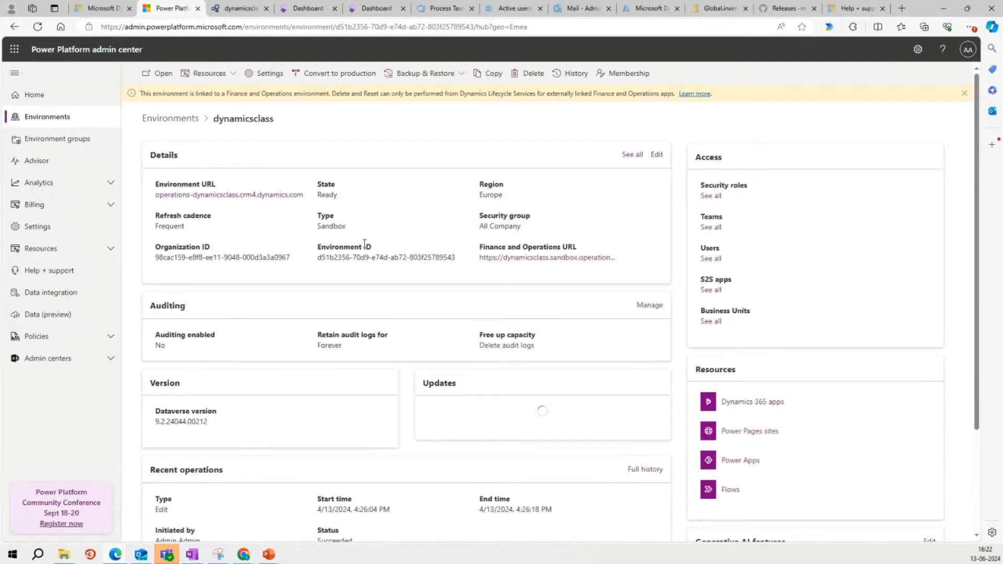
scroll(355, 230, "down", 2)
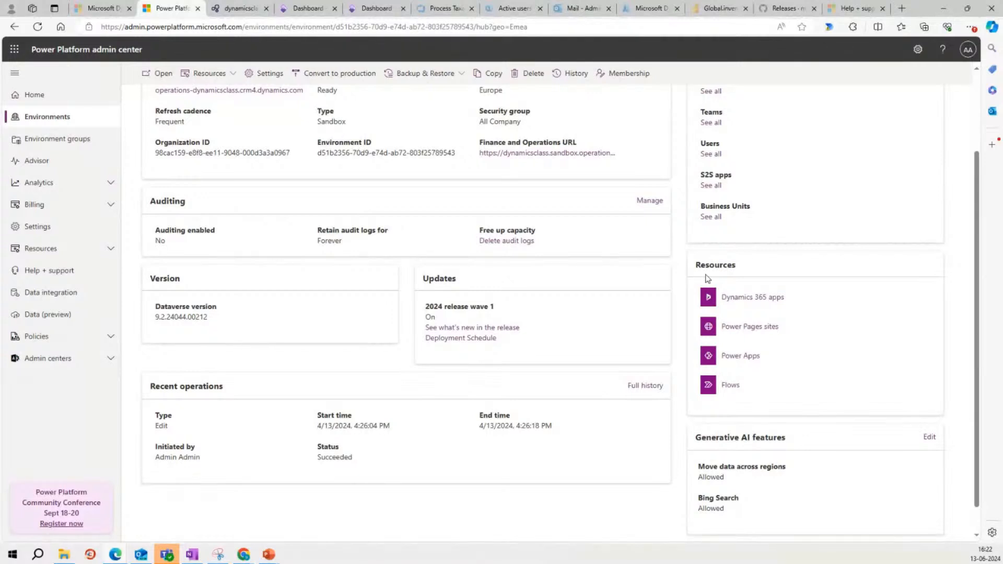
left_click(743, 299)
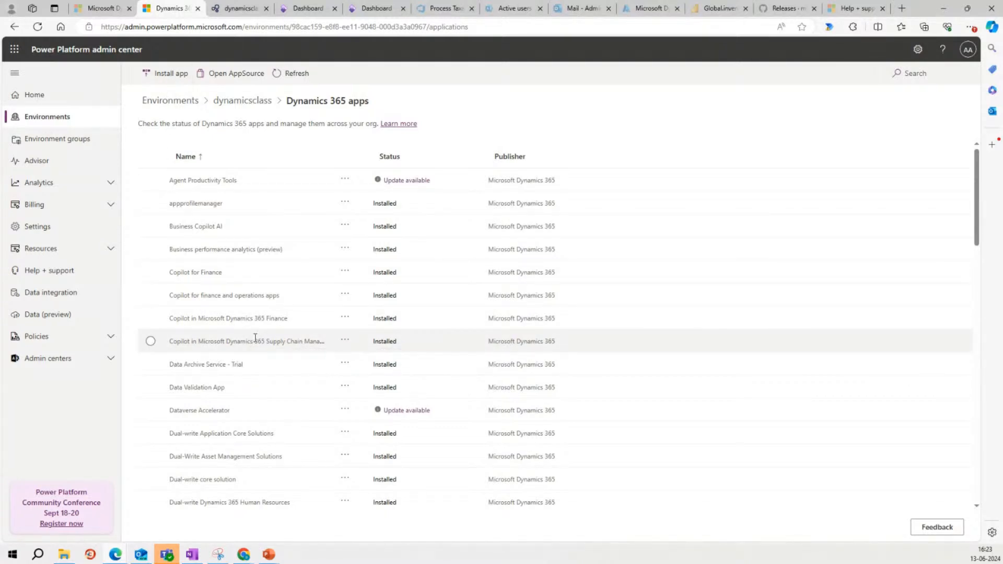
Open the dynamicsclass environment's security roles, turn off Display only parent security roles, and look through to the Finance and Operations roles
left_click(244, 104)
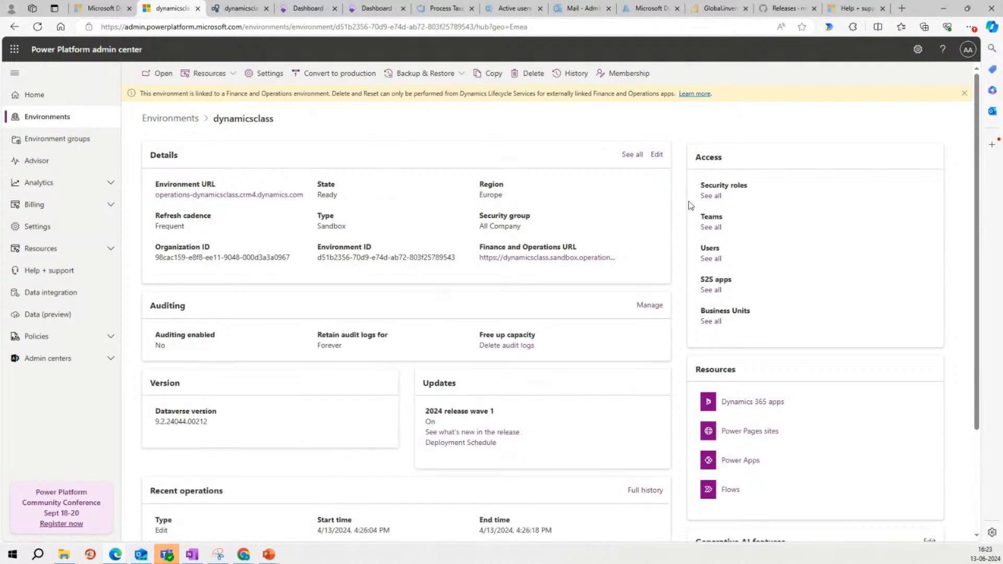
left_click(709, 196)
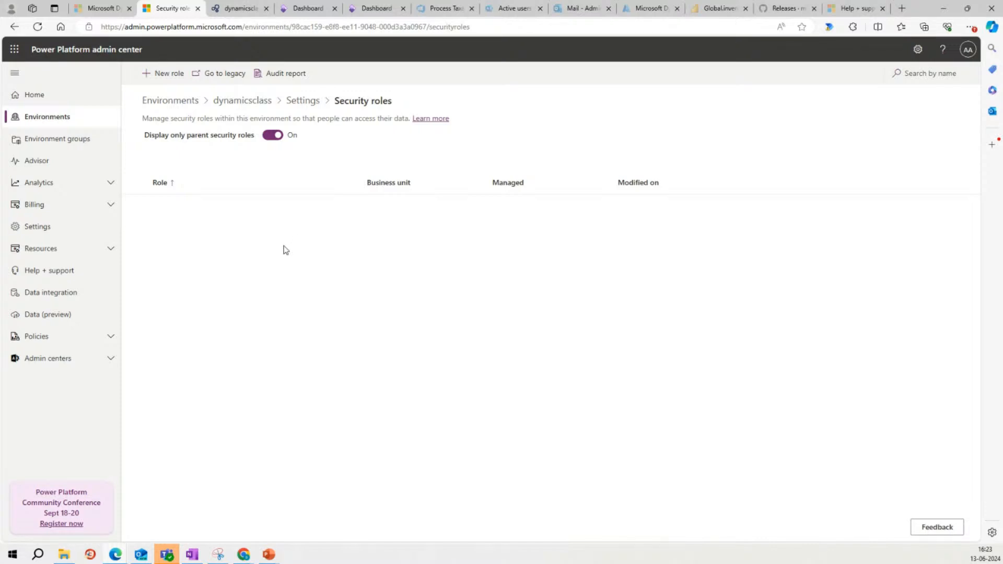
left_click(269, 137)
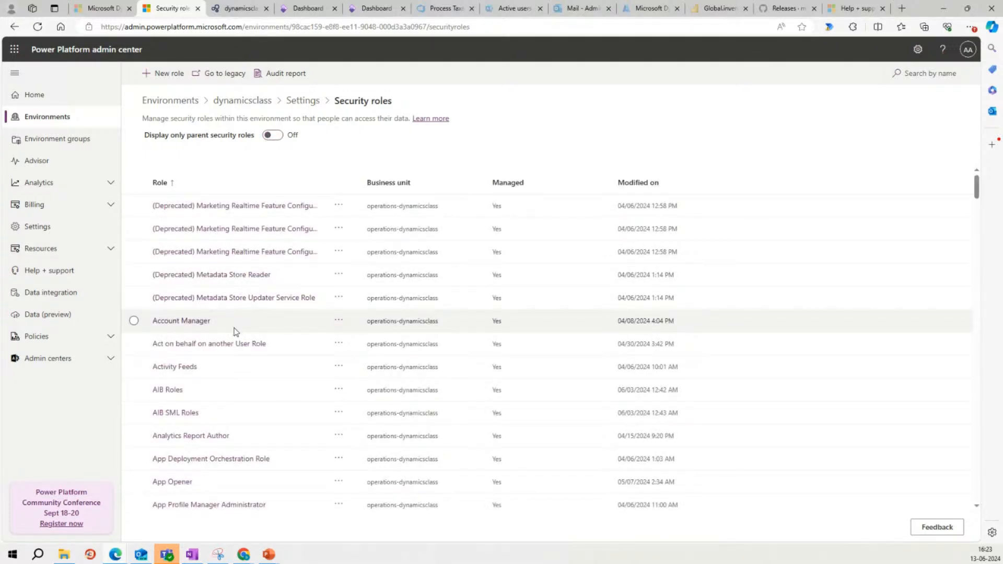
scroll(234, 331, "down", 4)
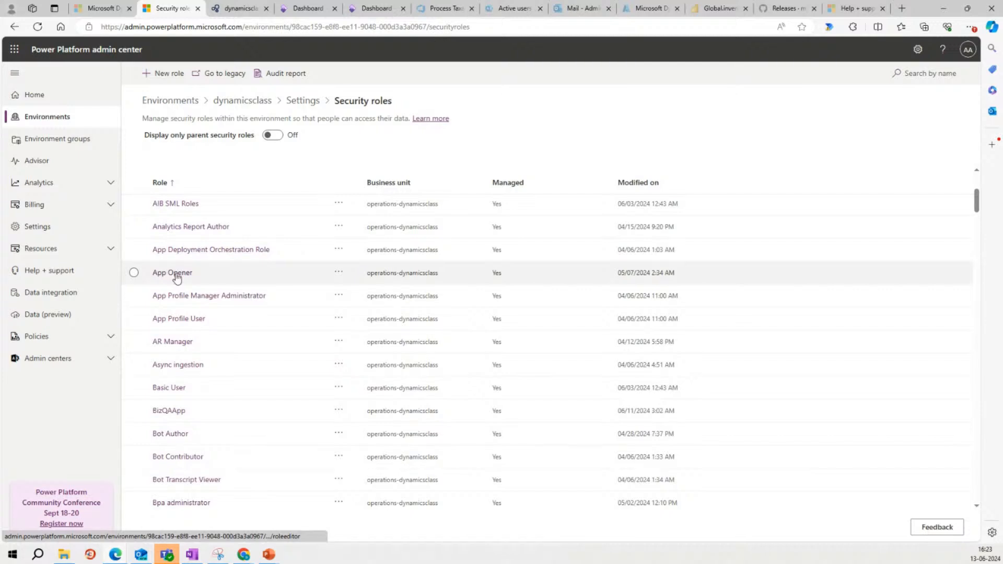
scroll(230, 345, "down", 15)
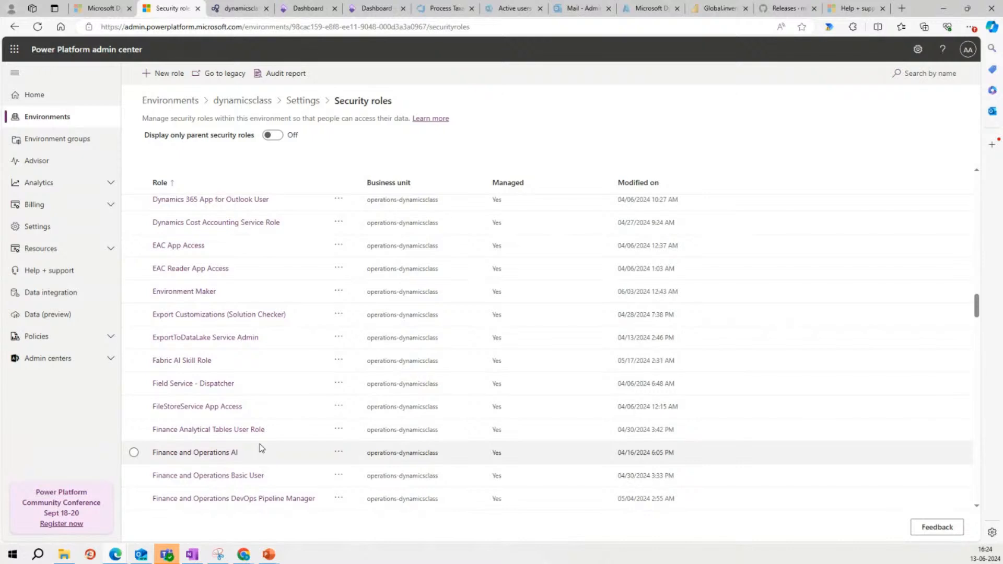
Switch to the Finance and Operations dashboard and open the Feature management workspace
left_click(308, 8)
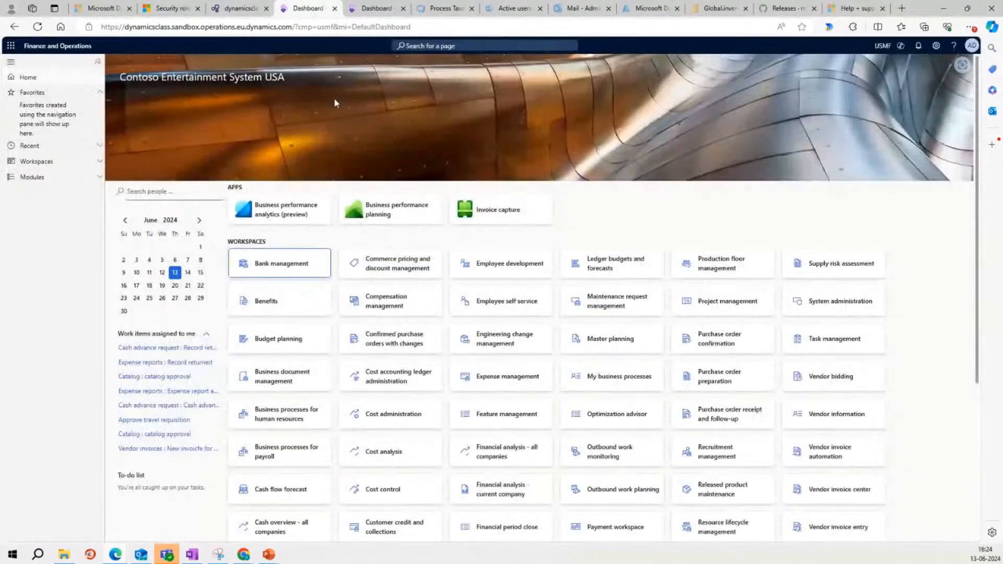
scroll(404, 288, "down", 2)
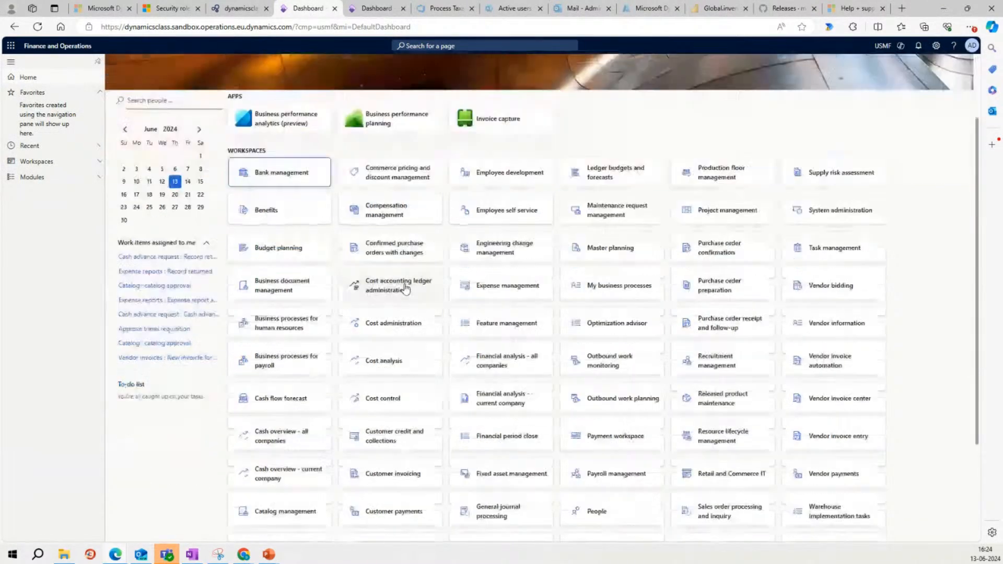
scroll(421, 339, "down", 3)
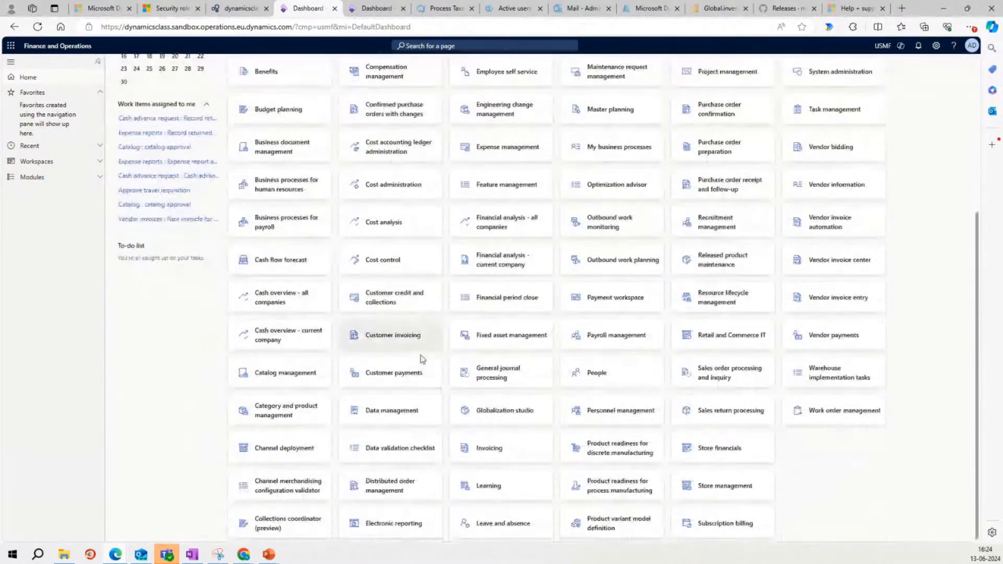
scroll(434, 334, "up", 4)
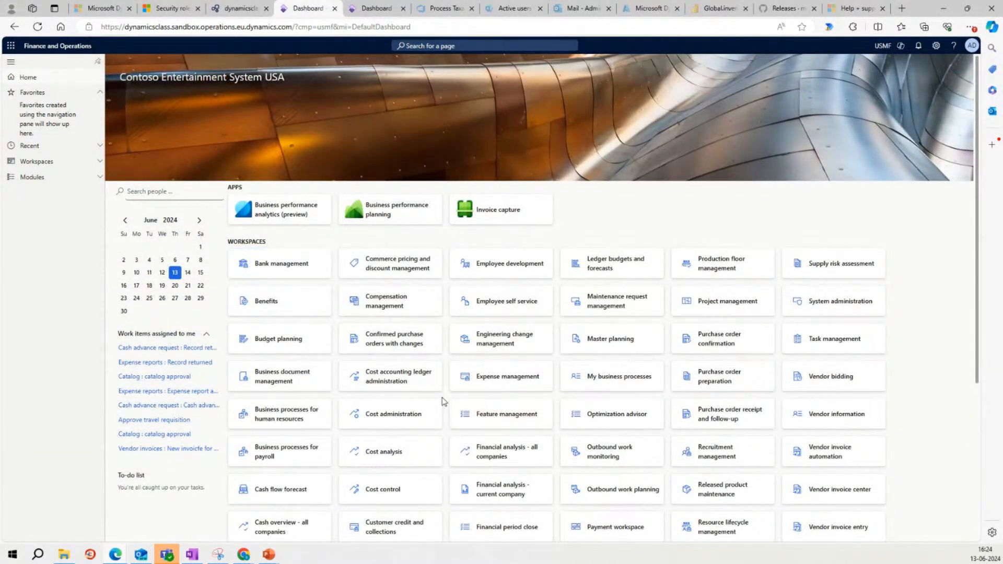
left_click(306, 296)
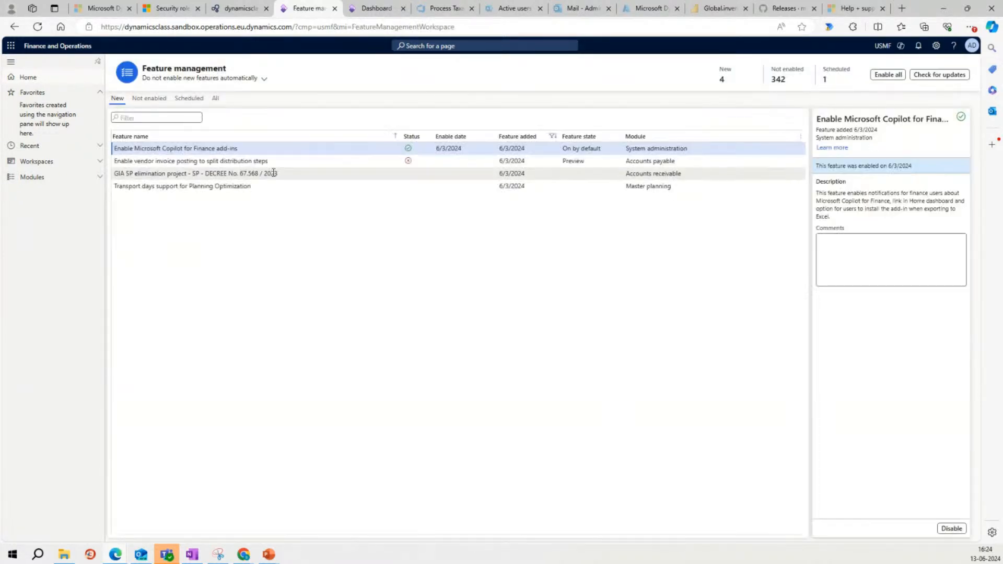
Filter all features to names containing "copi" and select User experience for Copilot in Finance and Operations
left_click(216, 99)
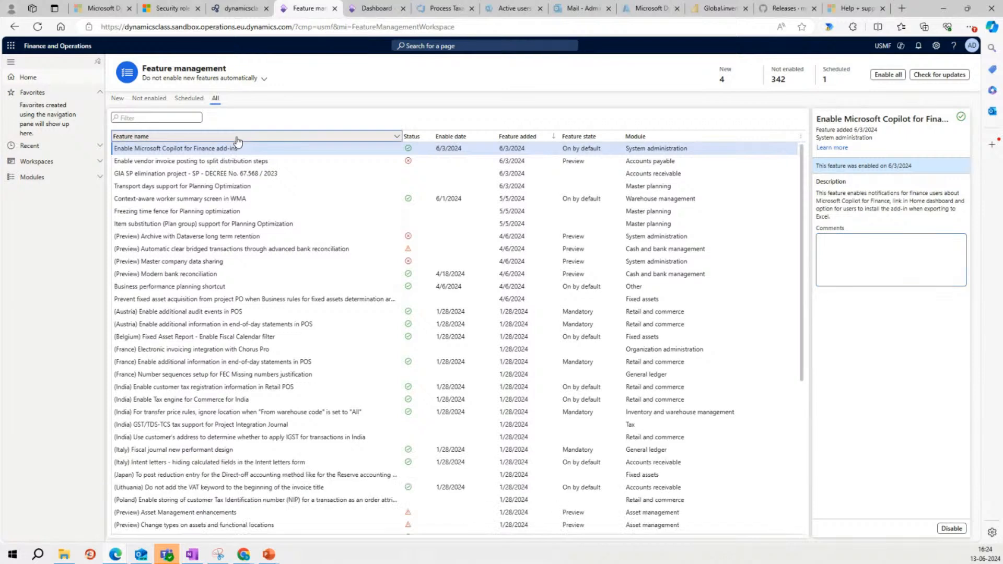
left_click(287, 137)
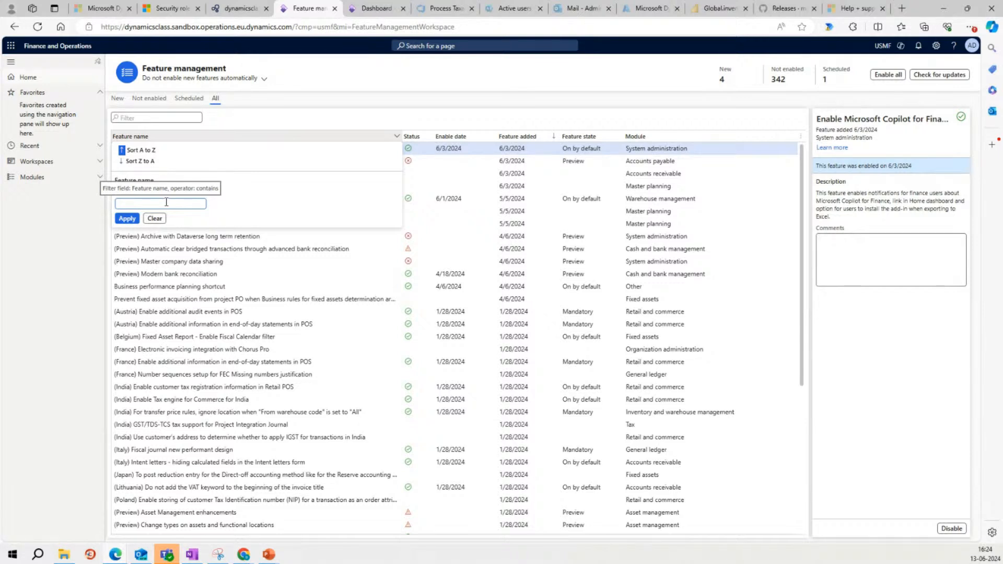
type("copi")
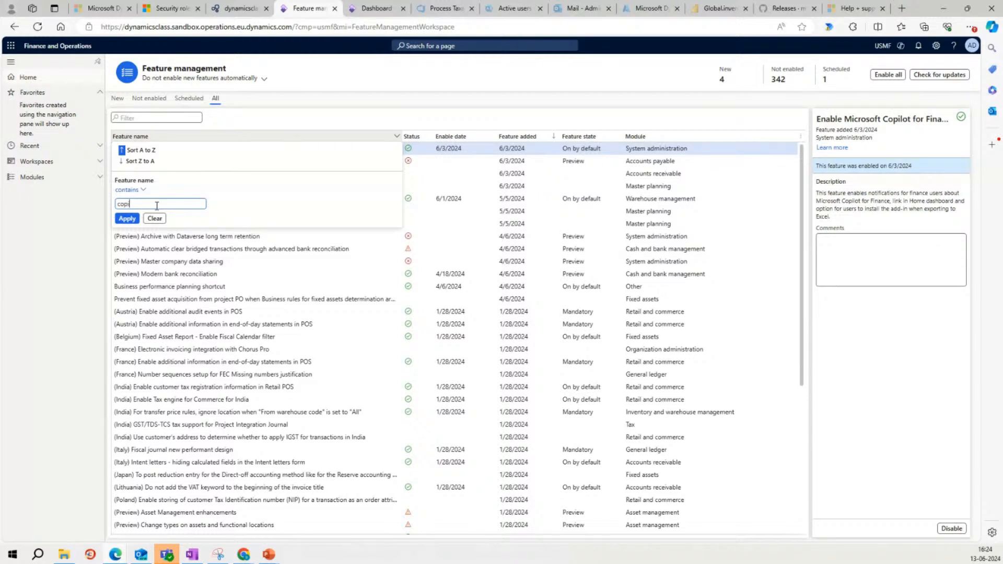
key("Return")
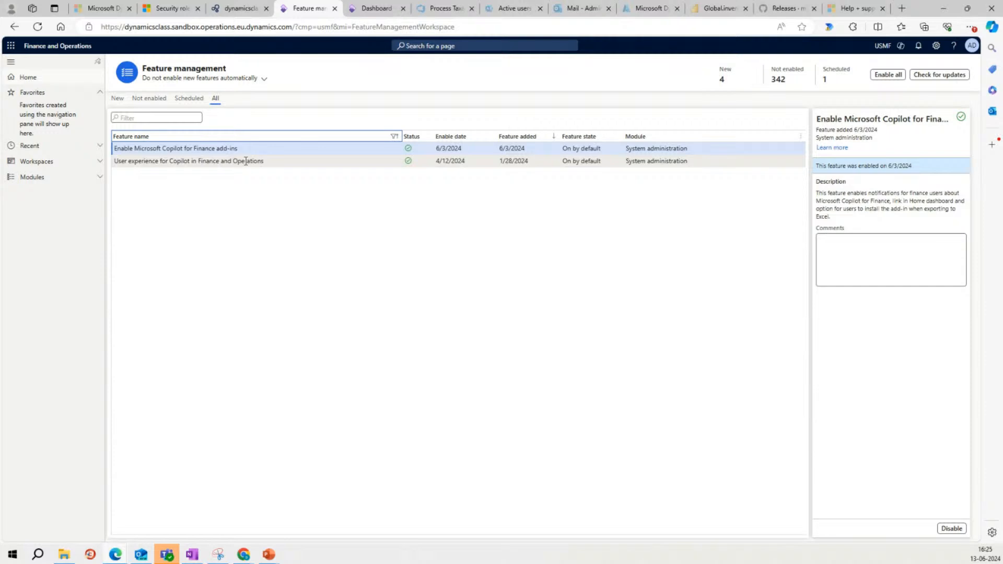
left_click(245, 160)
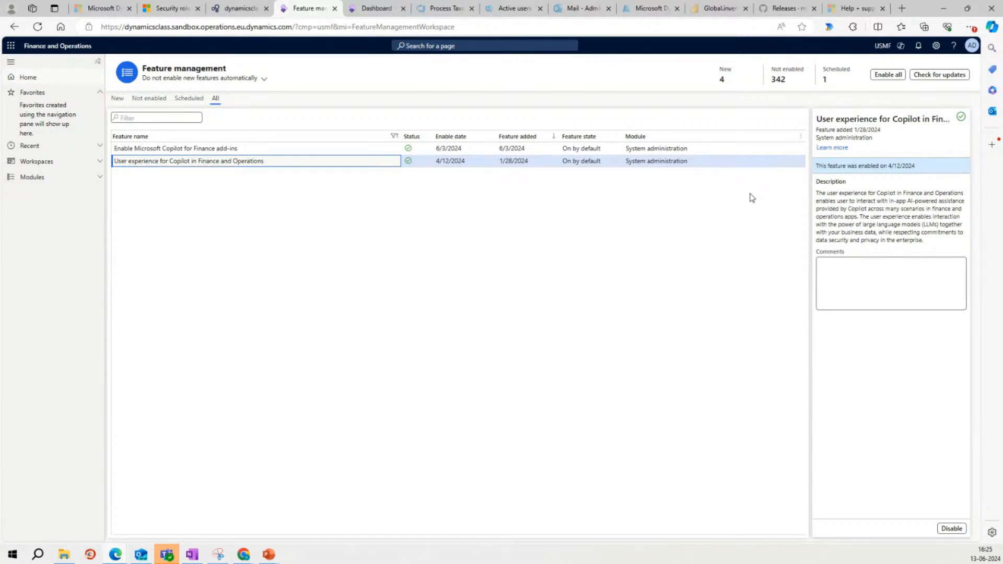
Return to the dashboard and open the Collections coordinator (preview) workspace
left_click(68, 49)
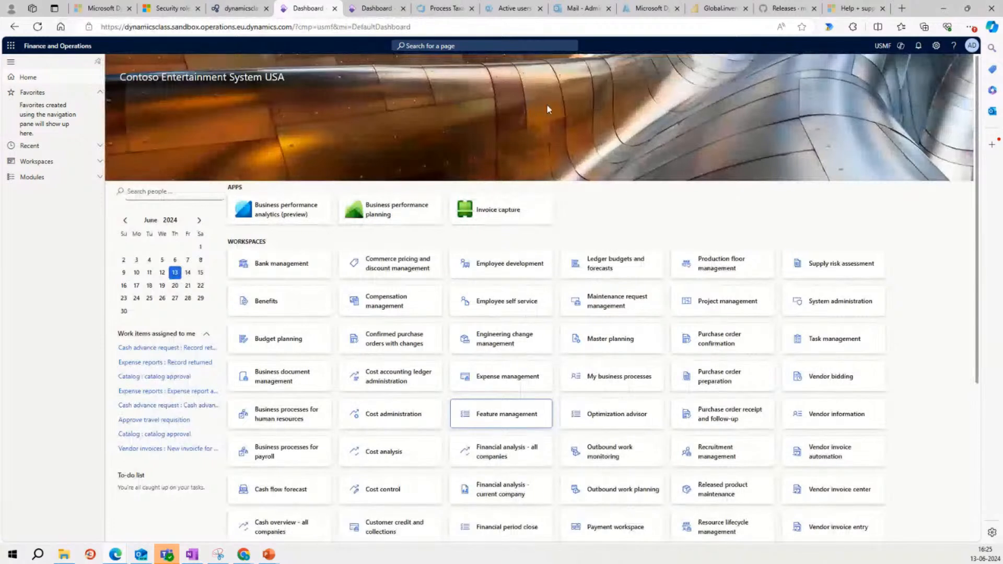
left_click(901, 47)
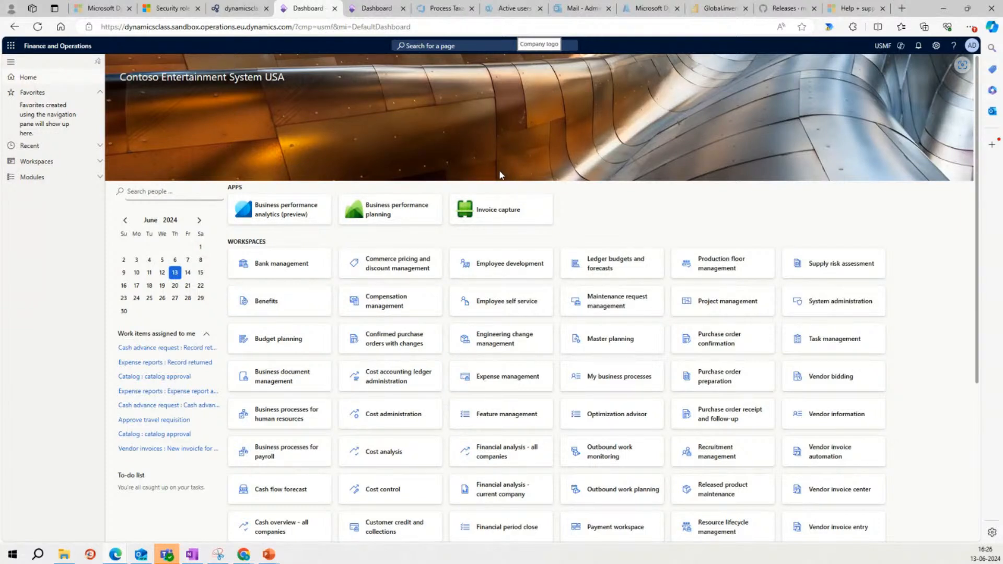
scroll(523, 236, "down", 5)
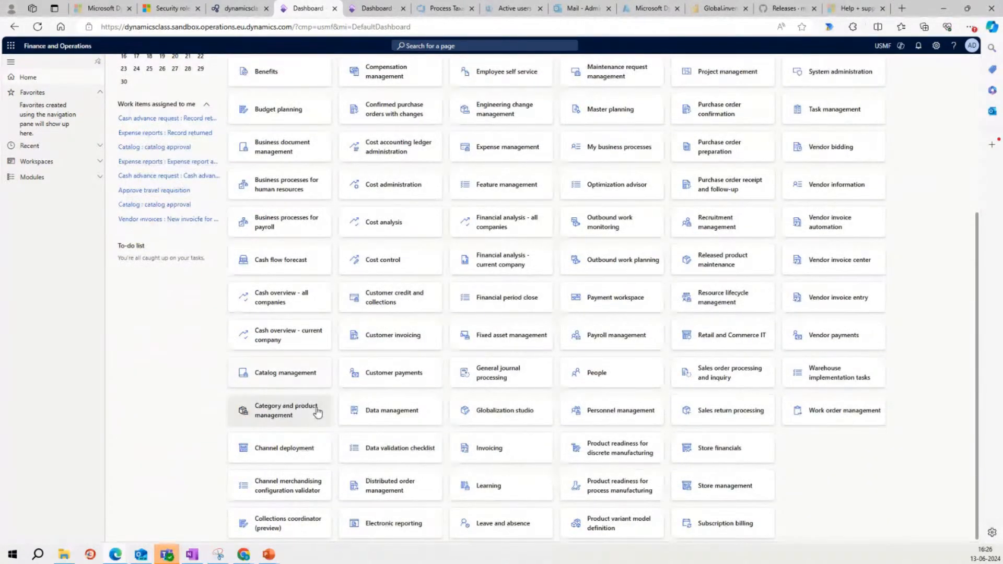
left_click(284, 522)
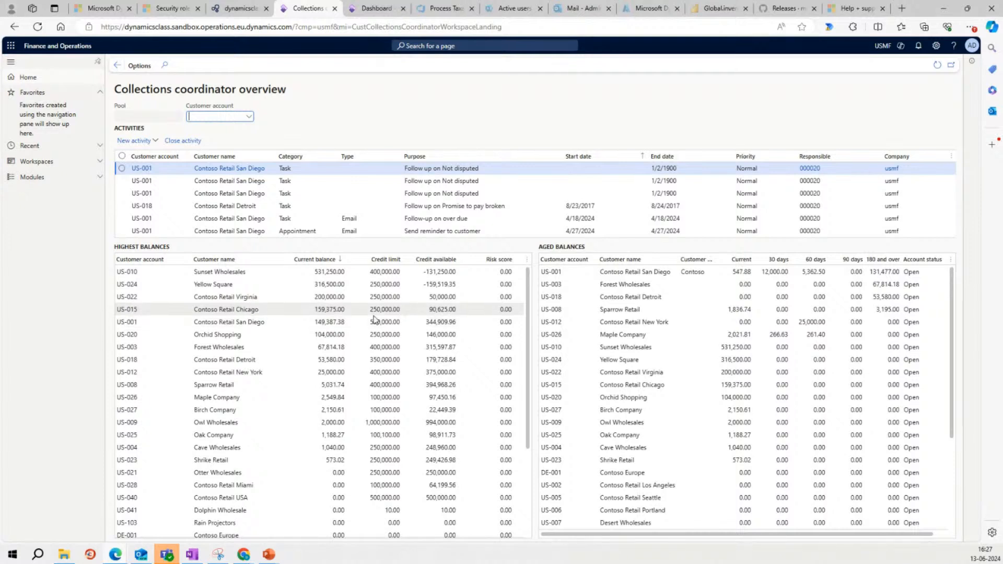
Filter the collections overview to customer Contoso Retail San Diego and open its collections details
left_click(169, 272)
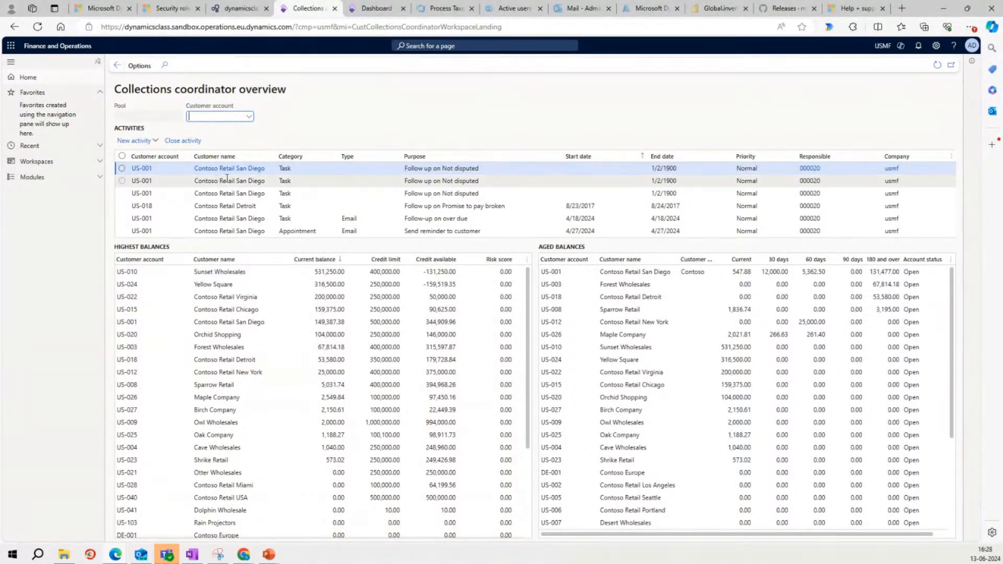
left_click(249, 117)
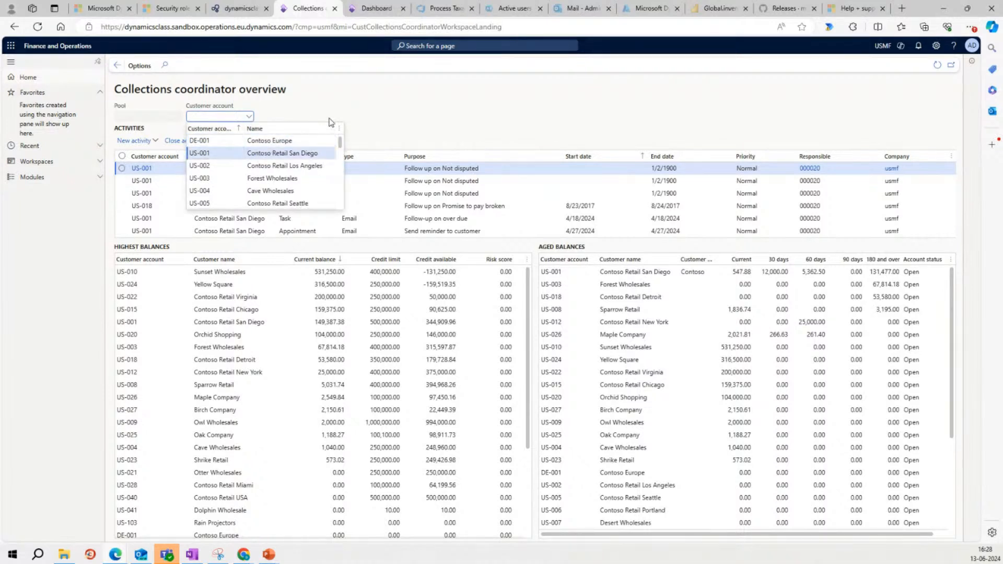
key("Return")
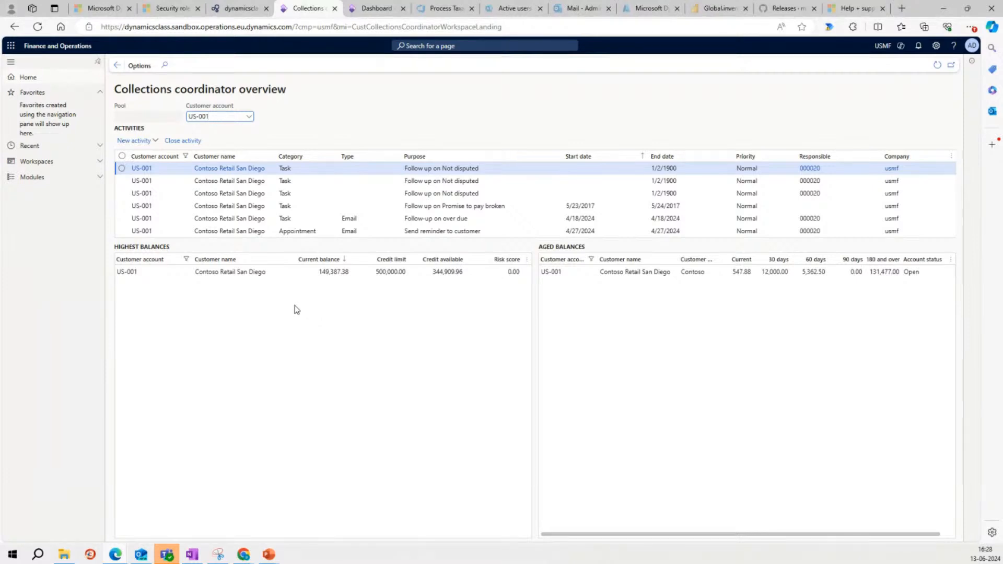
left_click(216, 275)
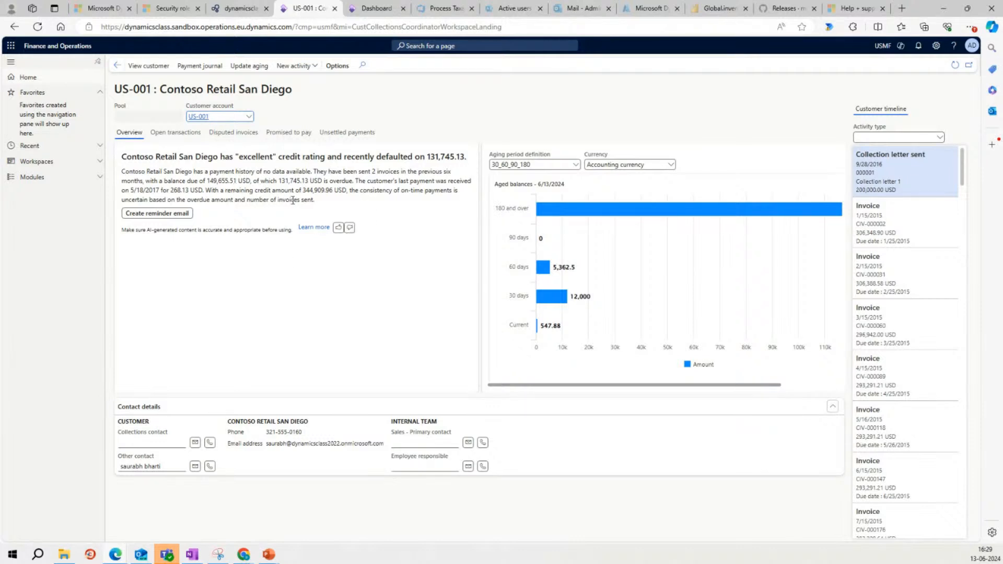
Examine the customer's AI-generated payment summary, aged balances chart and the activity types available for the customer timeline
left_click_drag(315, 202, 120, 176)
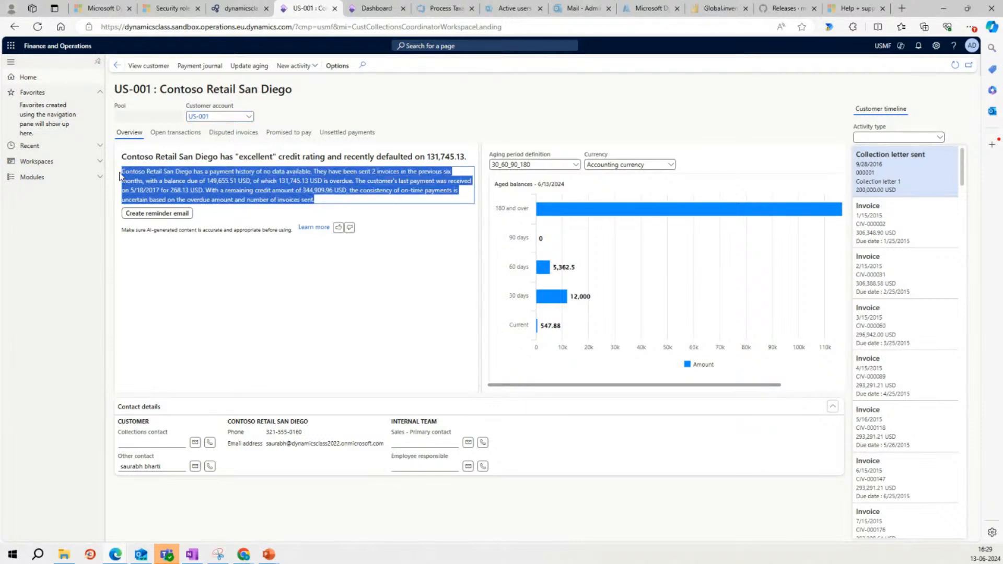
left_click(211, 274)
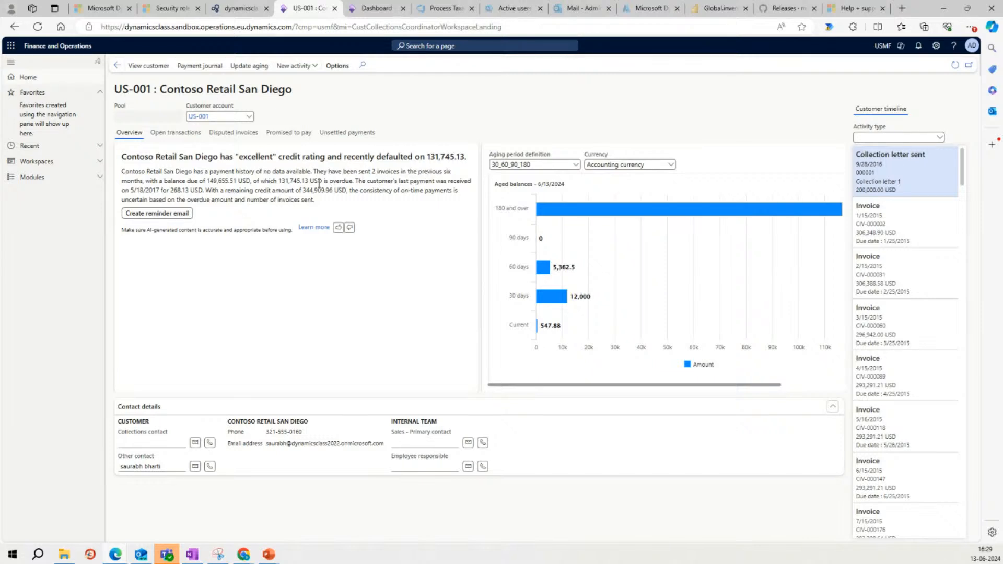
double_click(211, 181)
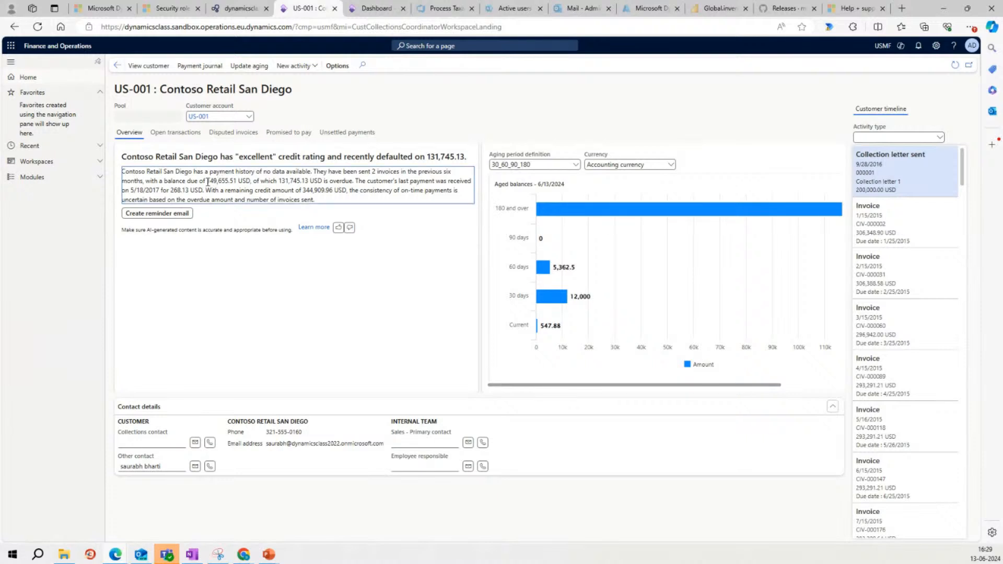
left_click(293, 179)
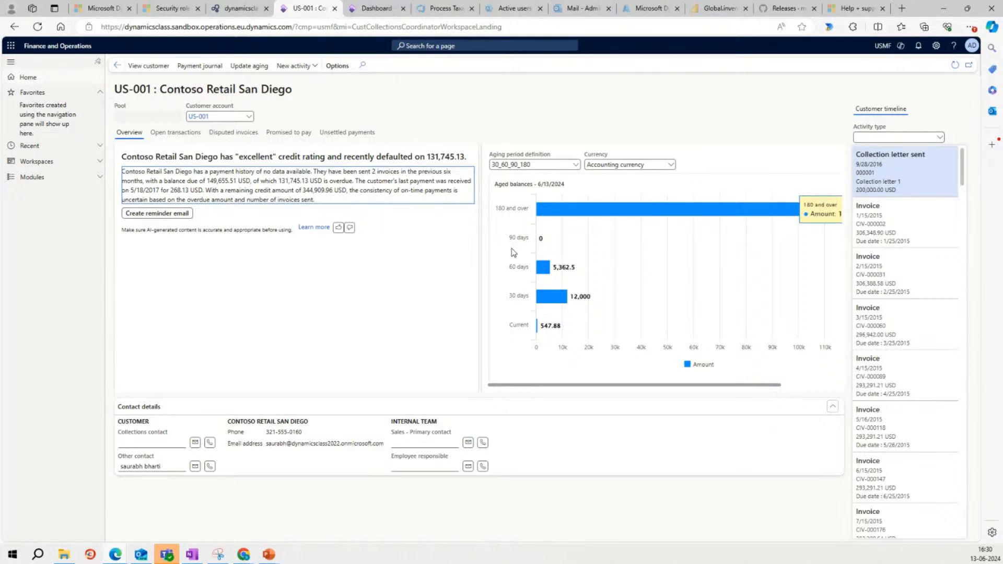
mouse_move(552, 314)
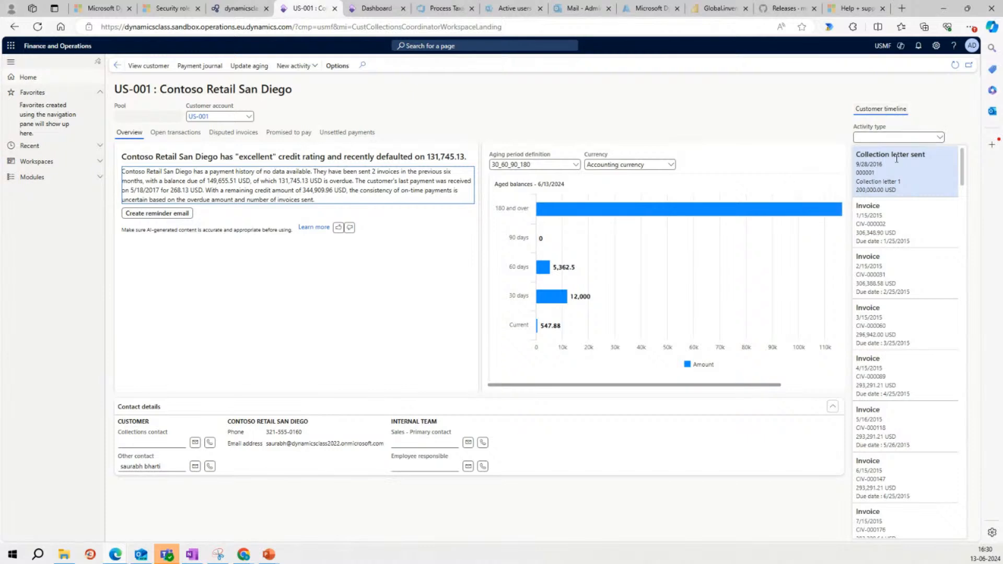
mouse_move(896, 193)
left_click(941, 138)
left_click(941, 138)
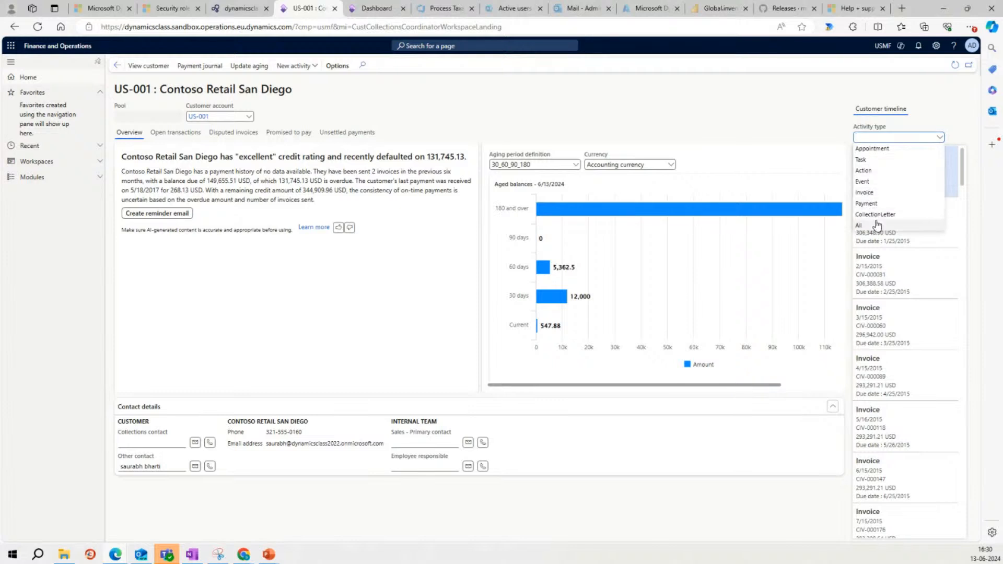
left_click(203, 310)
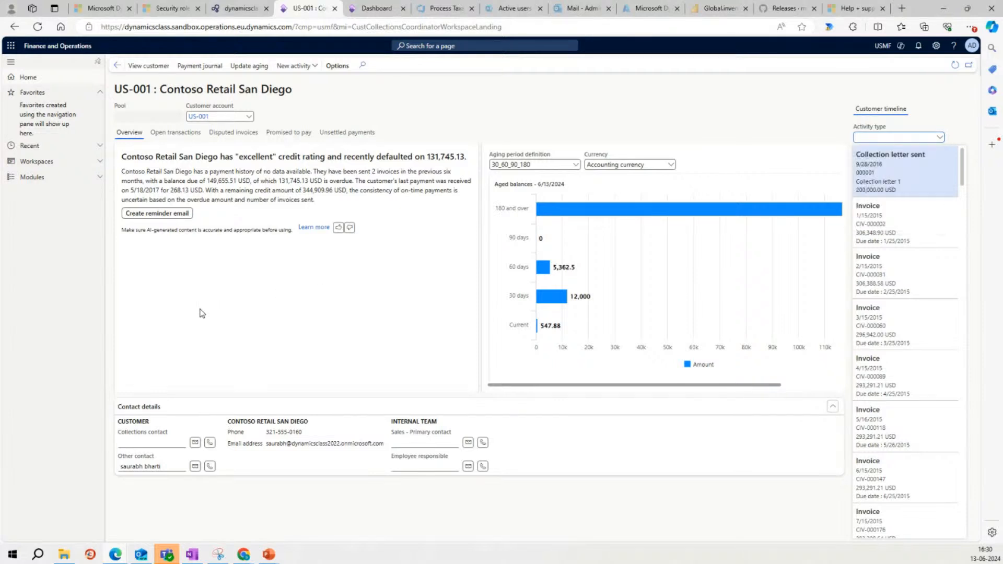
Look through the customer's open transactions, disputed invoices, promised-to-pay and unsettled payments views, then return to the overview
left_click(179, 134)
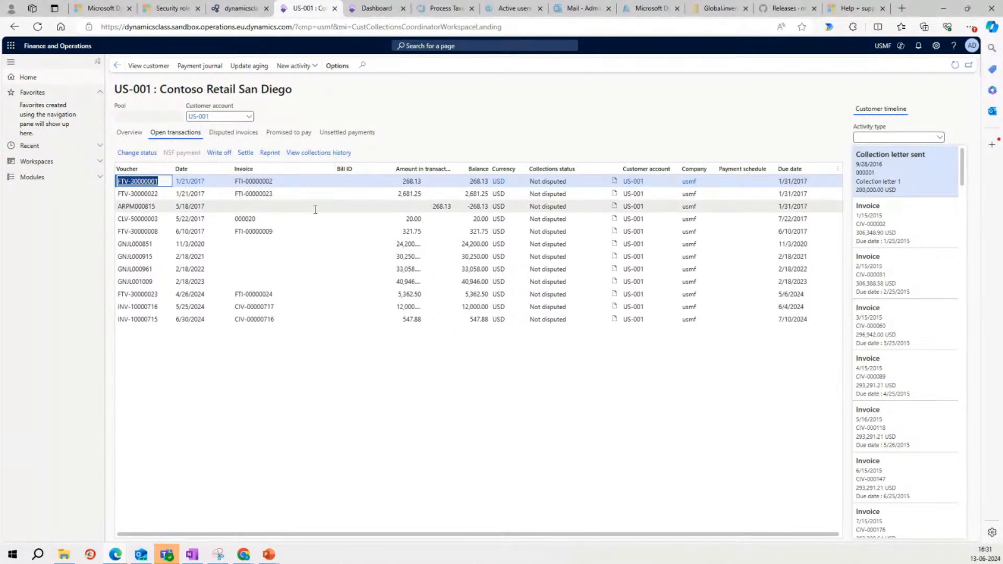
left_click(229, 134)
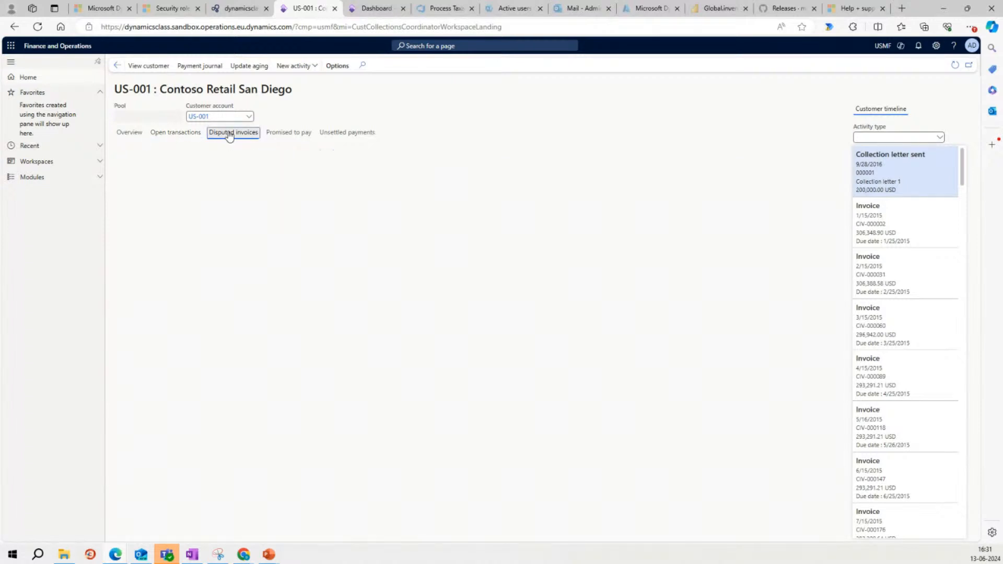
left_click(299, 138)
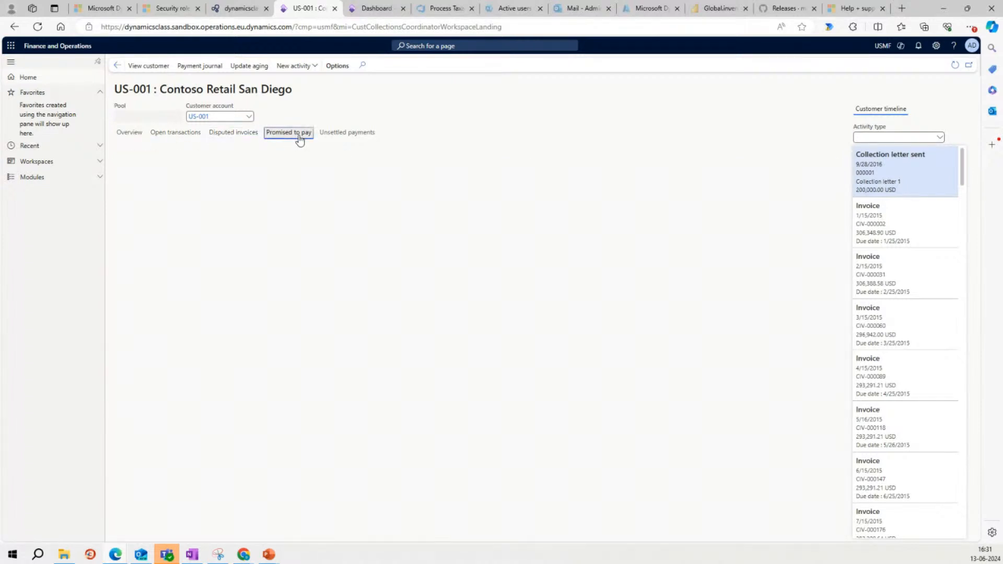
left_click(346, 134)
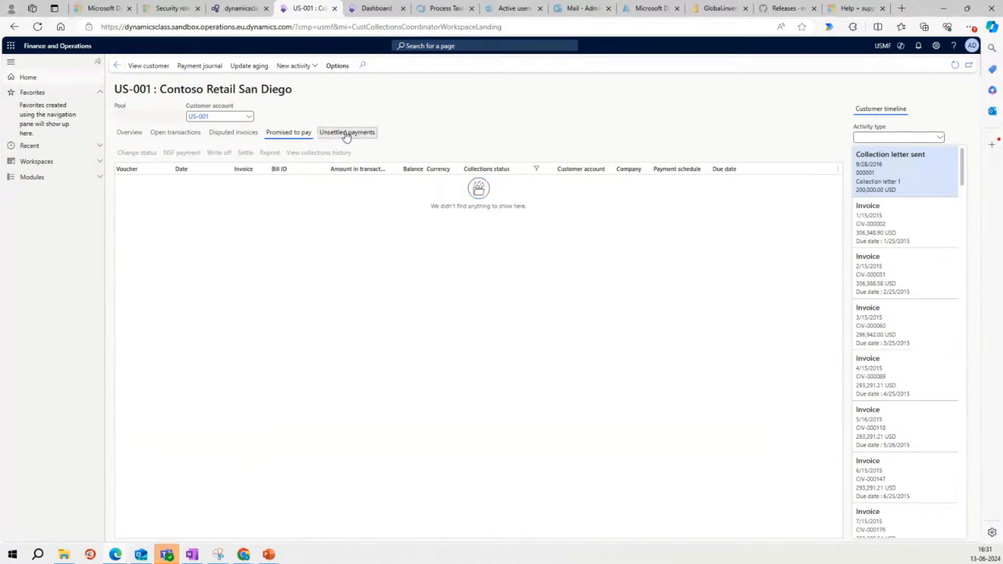
left_click(130, 135)
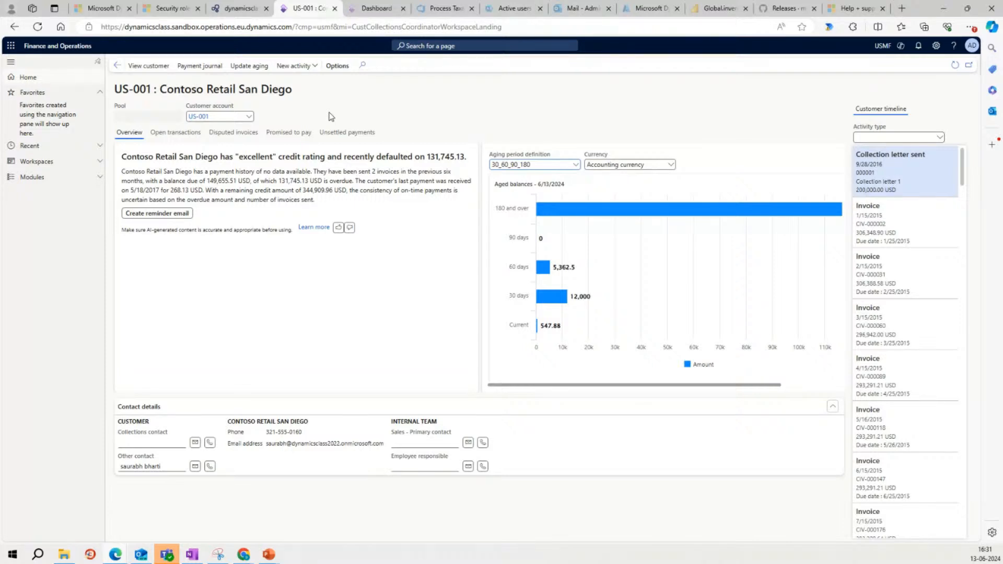
left_click(194, 135)
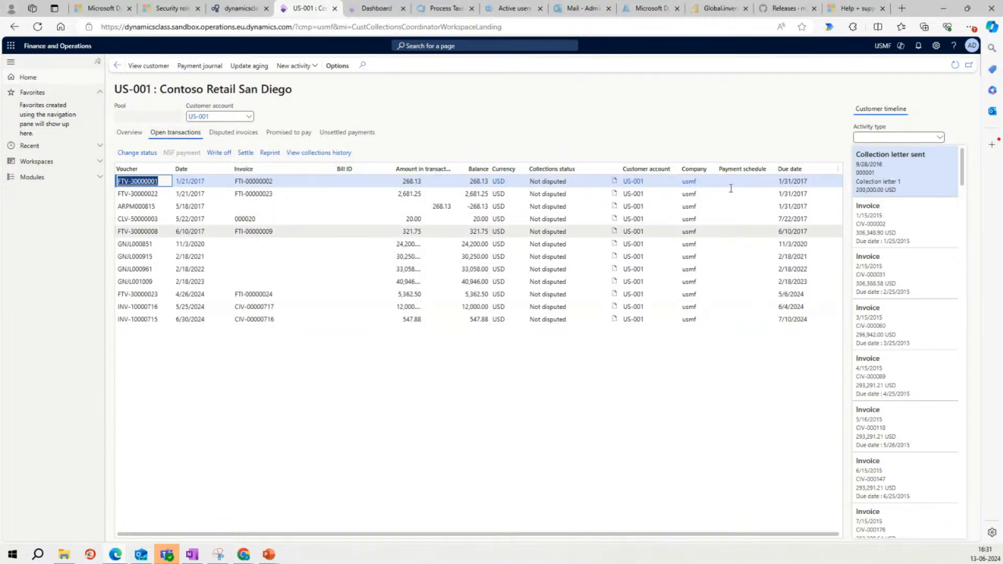
left_click(129, 133)
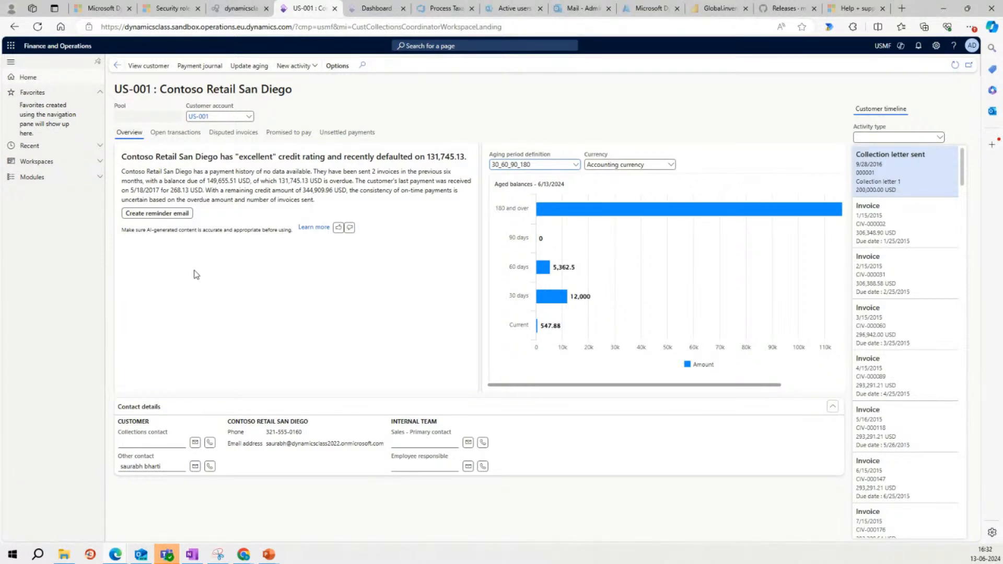
Create an AI-generated reminder email for Contoso Retail San Diego and bring up the draft in full view
left_click(168, 214)
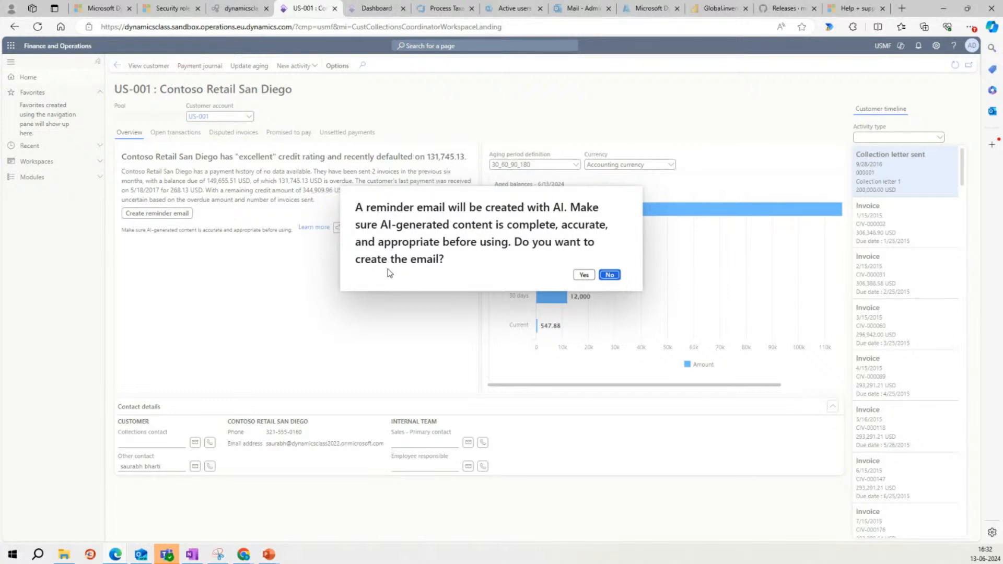
left_click(581, 277)
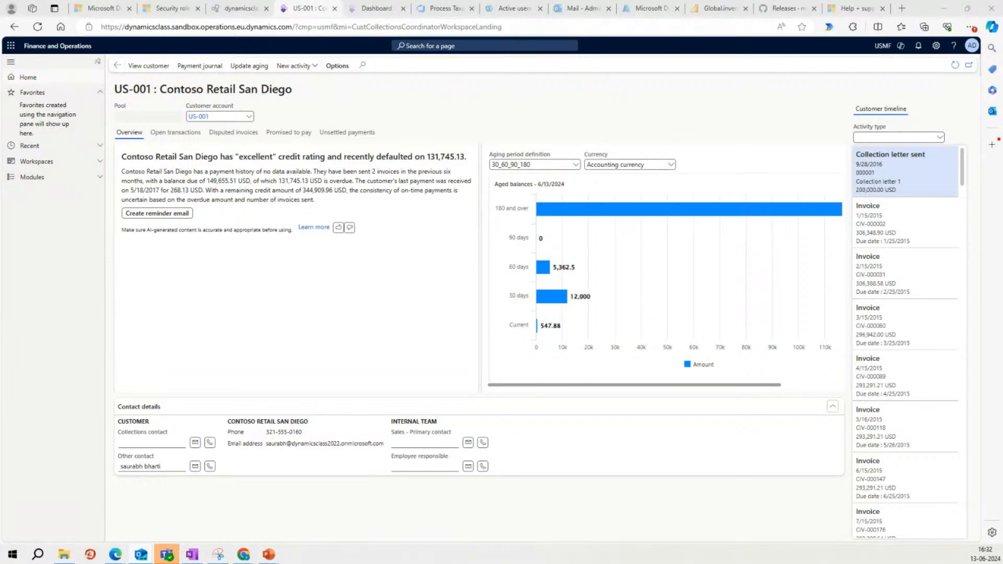
left_click_drag(1, 67, 556, 76)
left_click(665, 78)
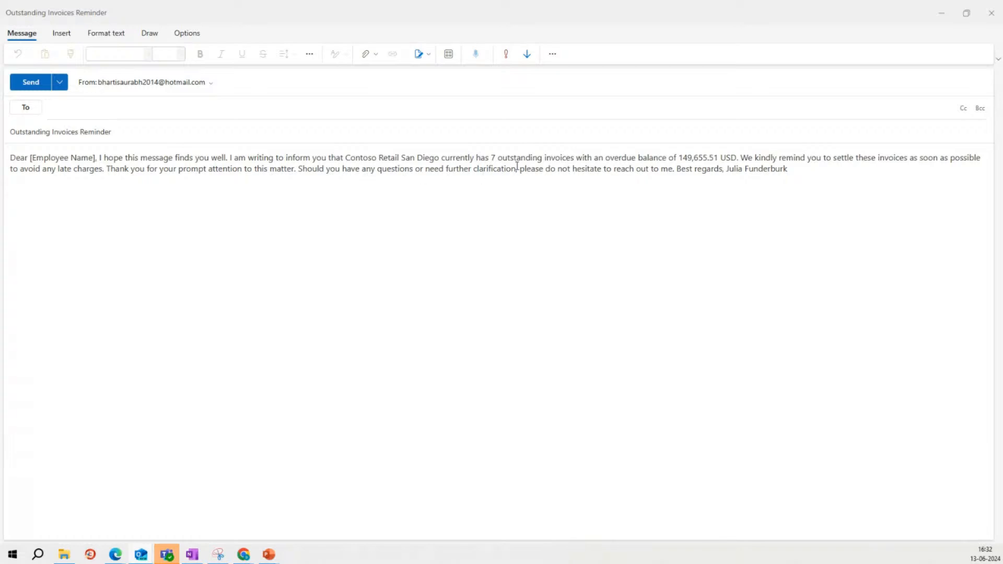
Check the outstanding invoice count and overdue balance in the reminder draft, then close the draft
left_click_drag(573, 158, 490, 158)
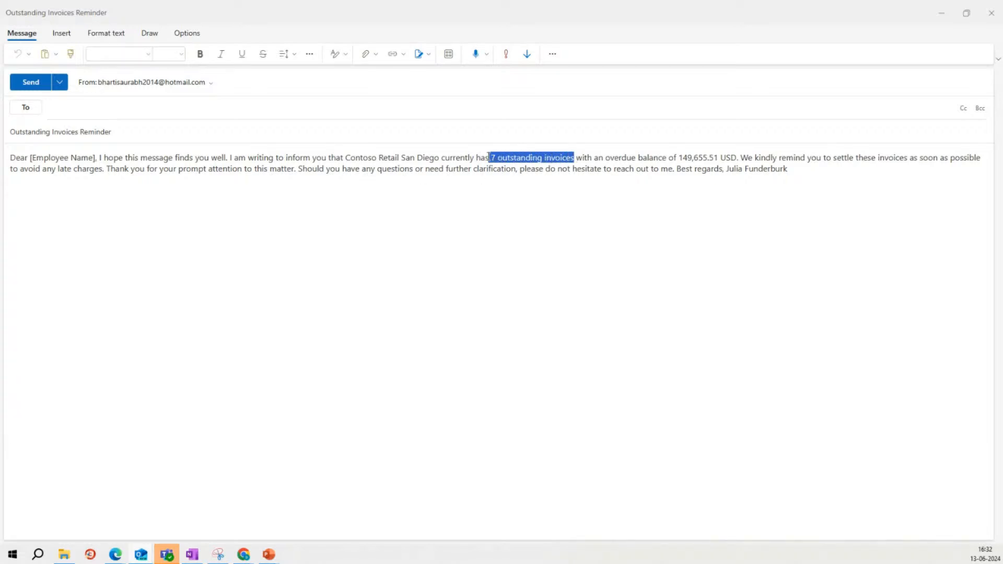
left_click(698, 158)
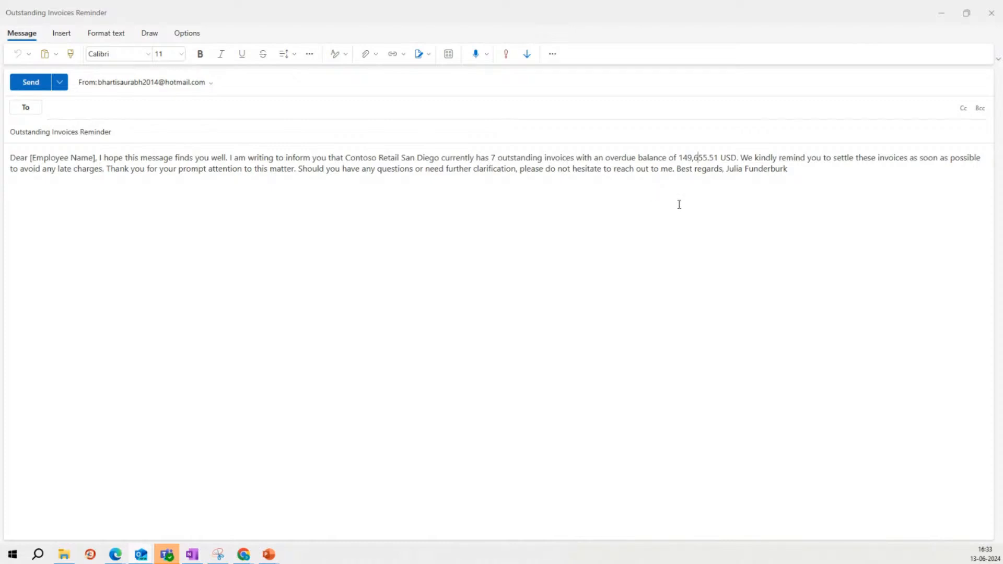
left_click(988, 18)
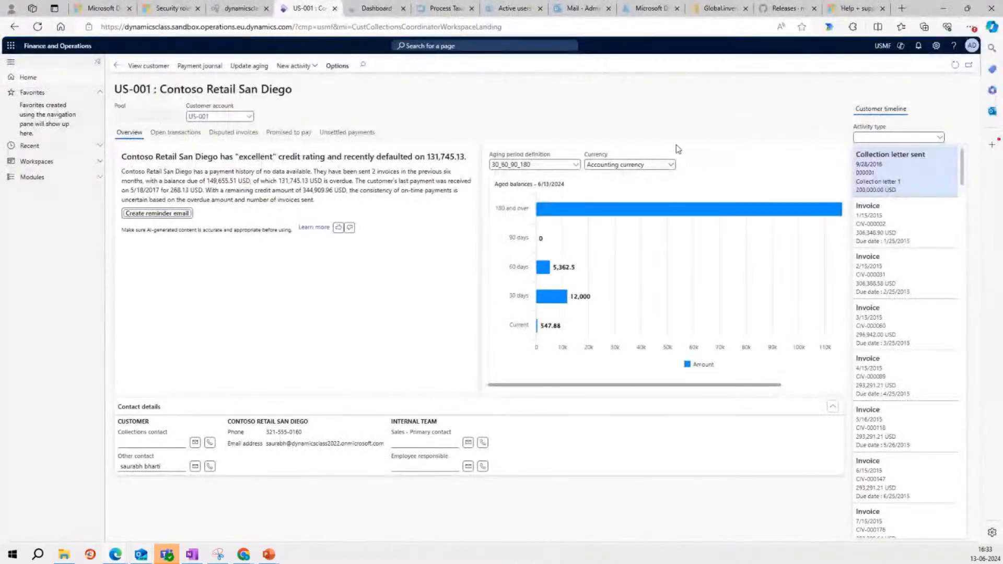
Switch to the Outlook message "Re: Outstanding invoice reminder" and read the customer's reply and the original reminder with its invoice table
left_click(116, 556)
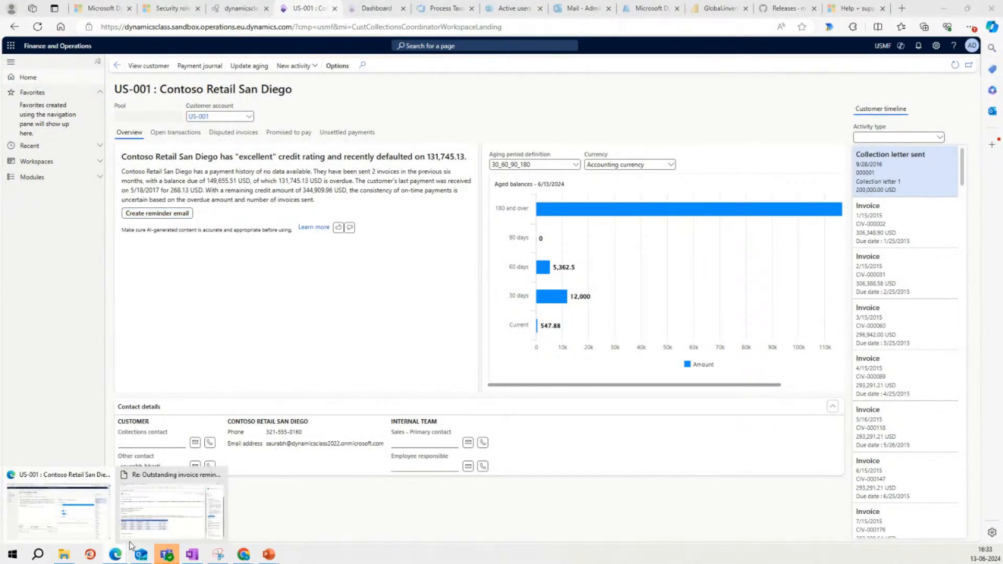
left_click(144, 527)
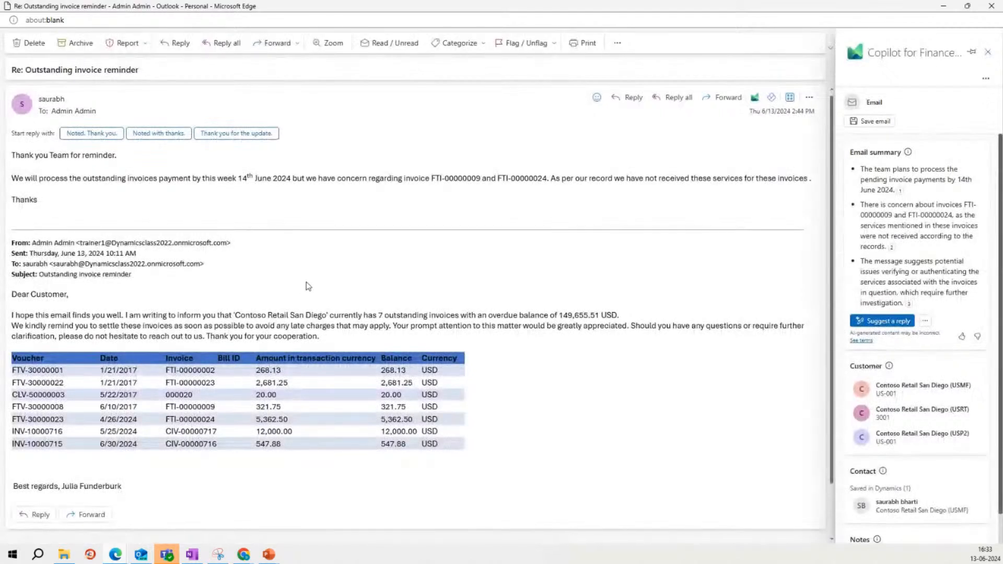
scroll(338, 277, "down", 1)
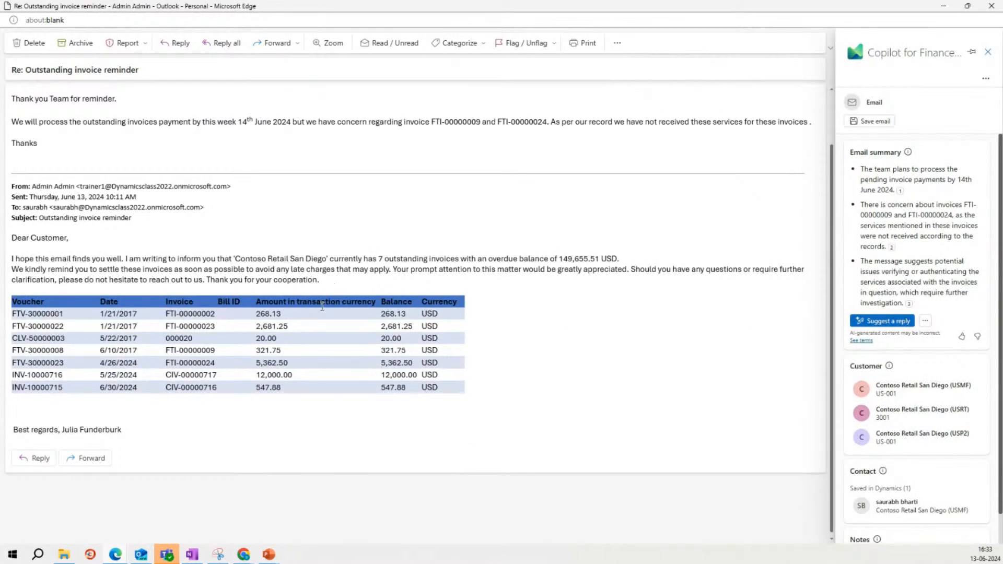
left_click_drag(26, 239, 323, 280)
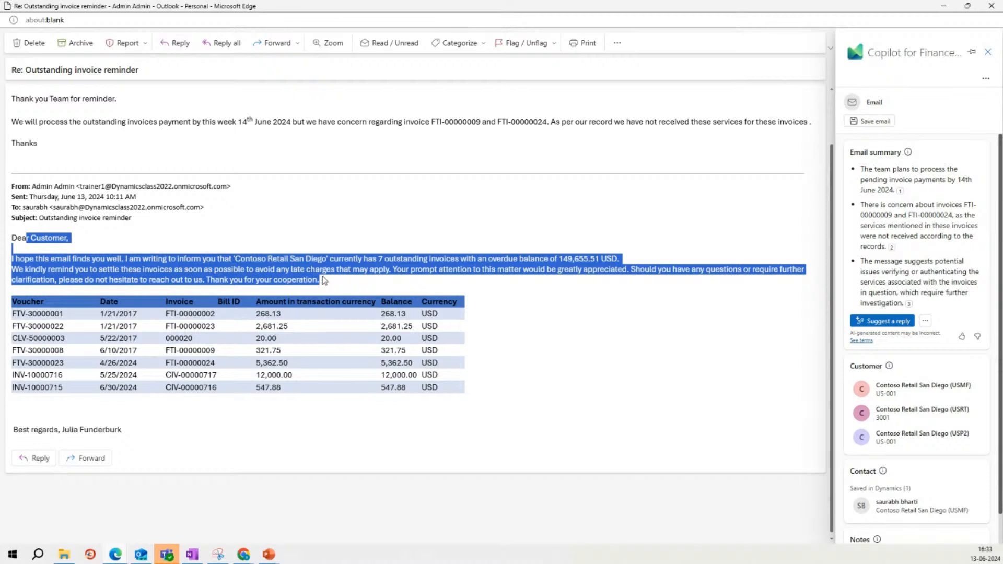
left_click(261, 418)
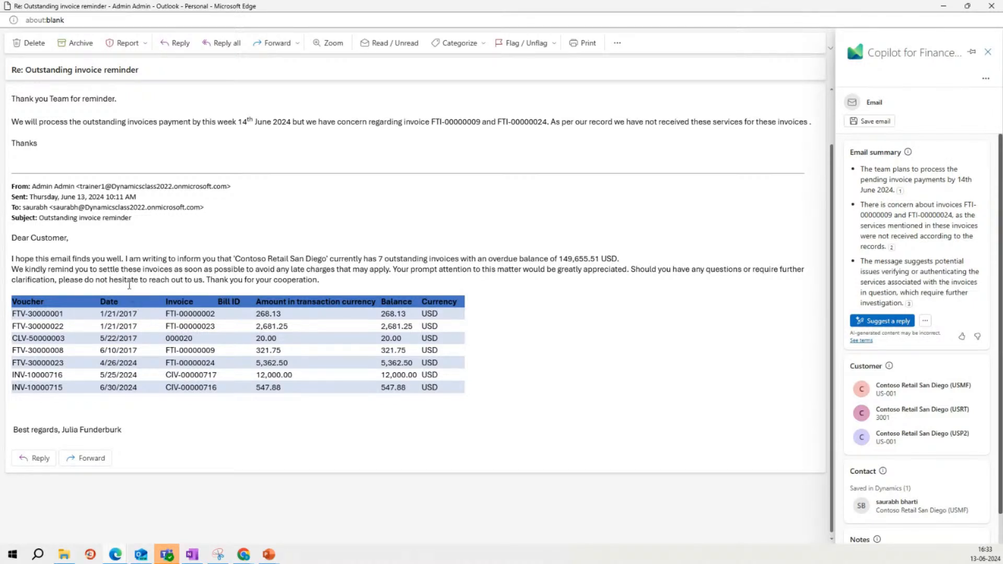
scroll(129, 286, "up", 1)
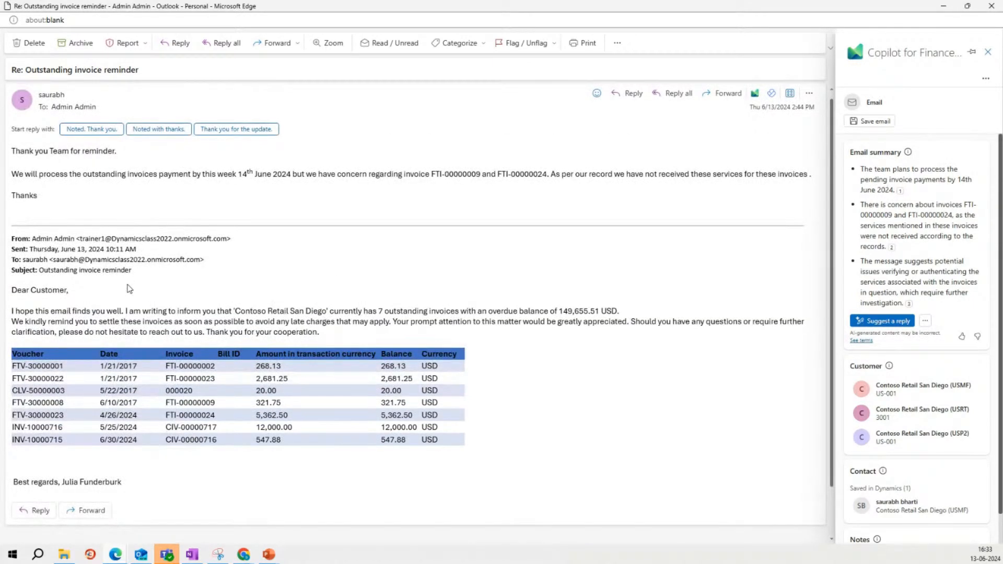
scroll(129, 288, "up", 1)
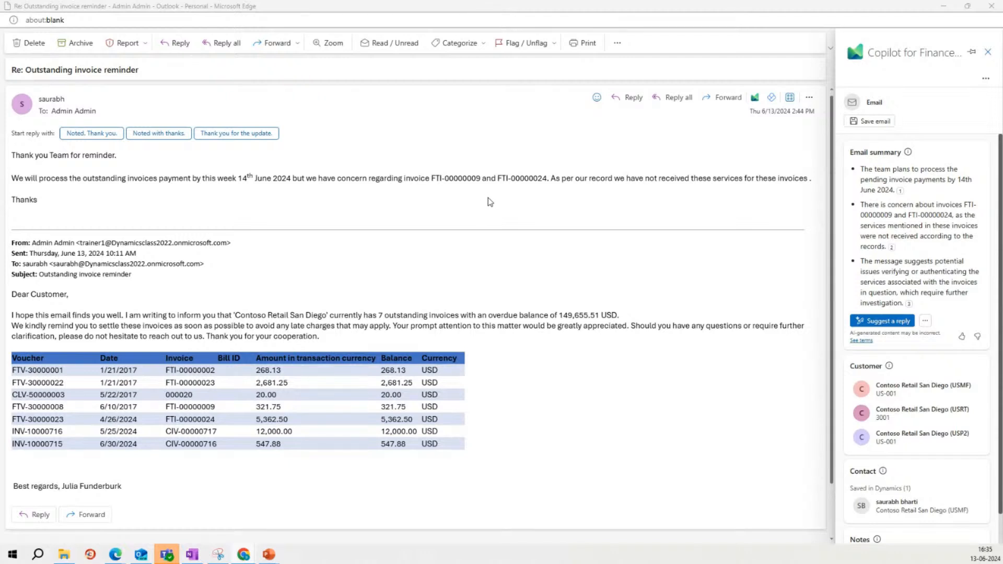
Compare the disputed invoices and payment date in the customer's reply with the Copilot for Finance email summary
left_click_drag(431, 178, 550, 184)
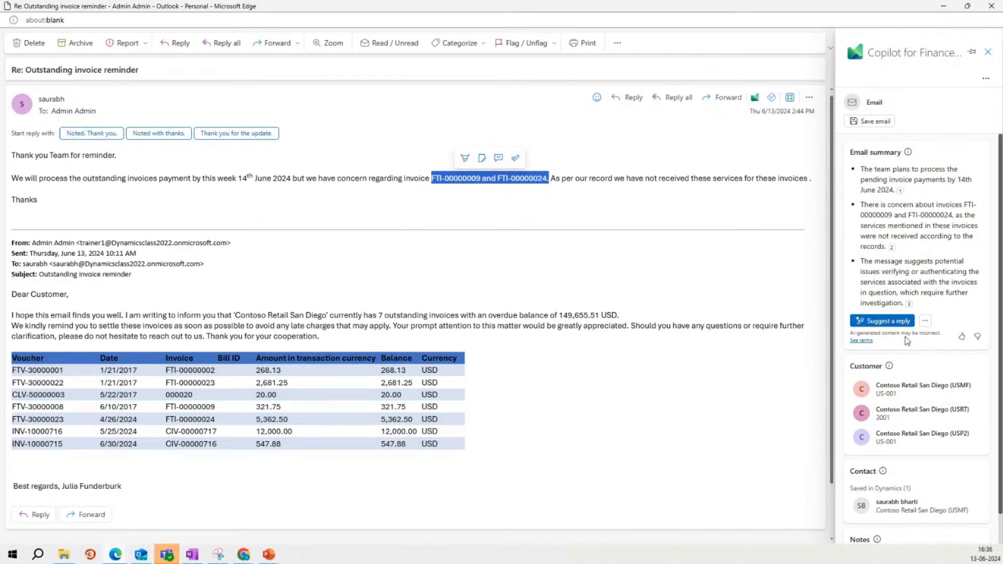
left_click(900, 257)
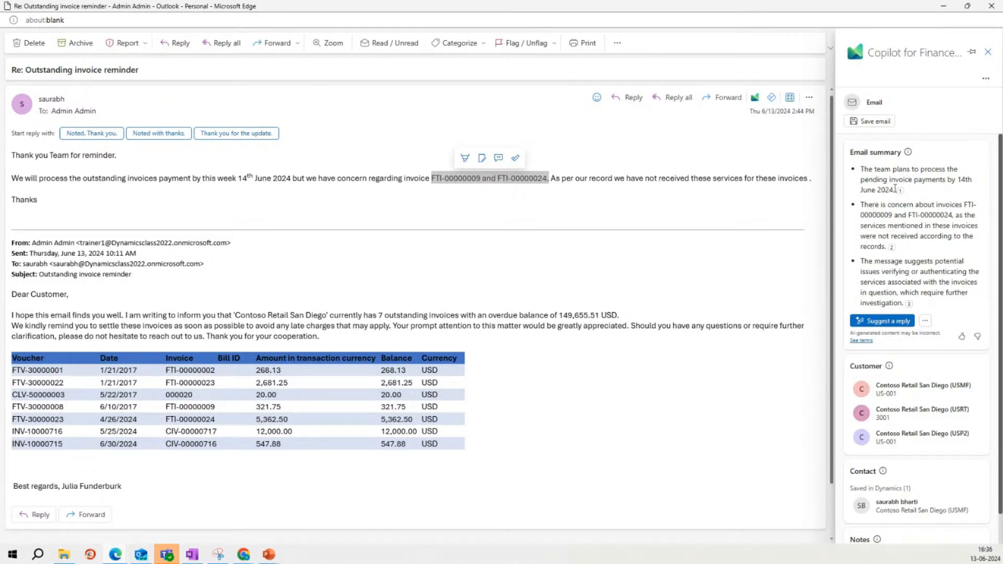
left_click_drag(894, 191, 861, 168)
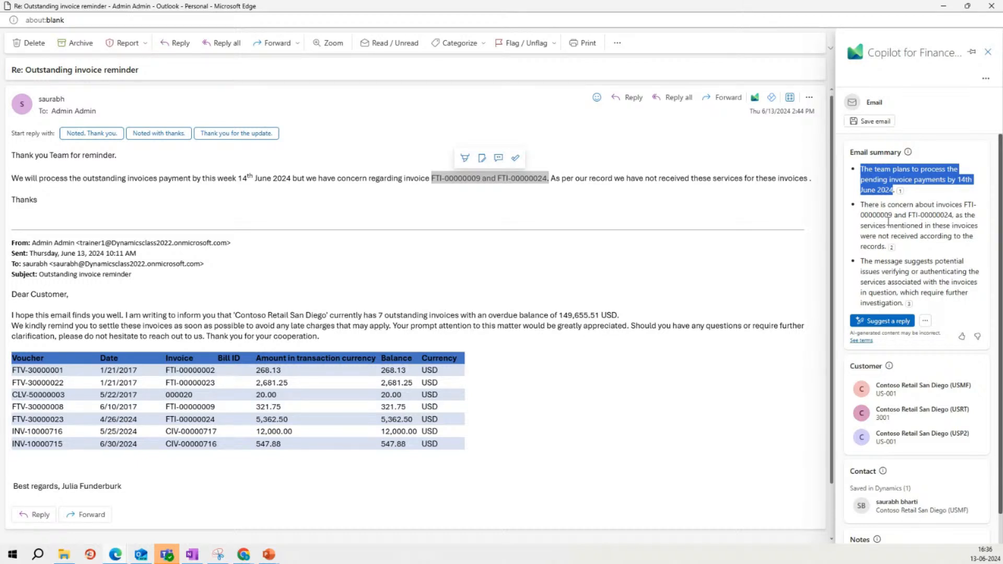
left_click_drag(872, 206, 930, 241)
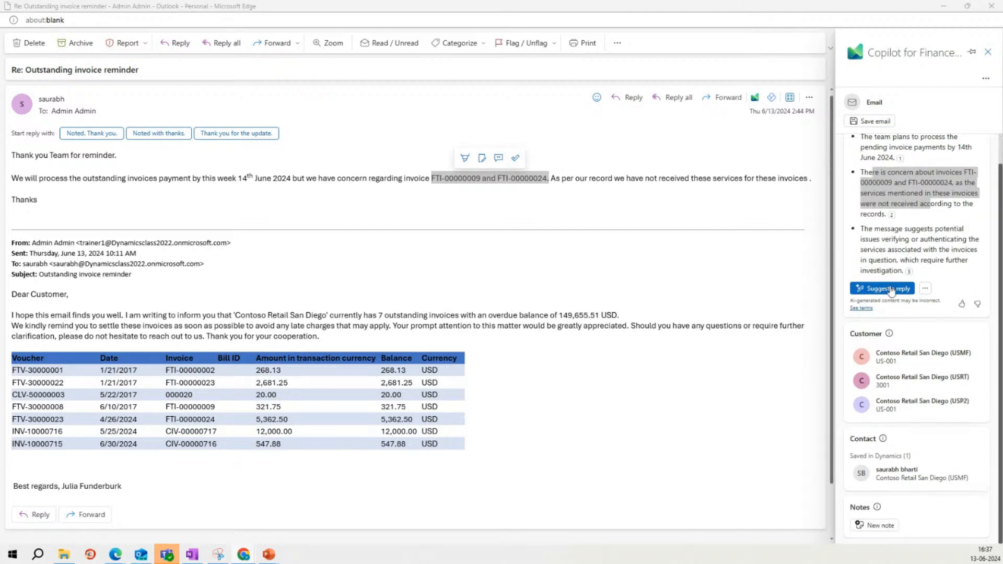
Open the Contoso Retail San Diego (USMF) customer record and review its details, aging history, outstanding invoices and related activities against the reply's disputed invoices
scroll(889, 277, "down", 1)
left_click(91, 198)
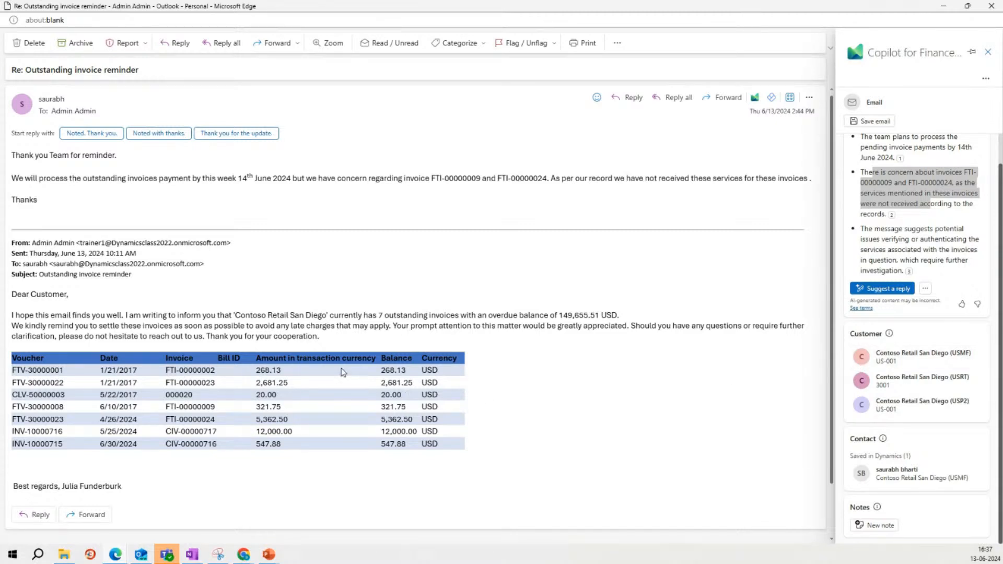
left_click(898, 360)
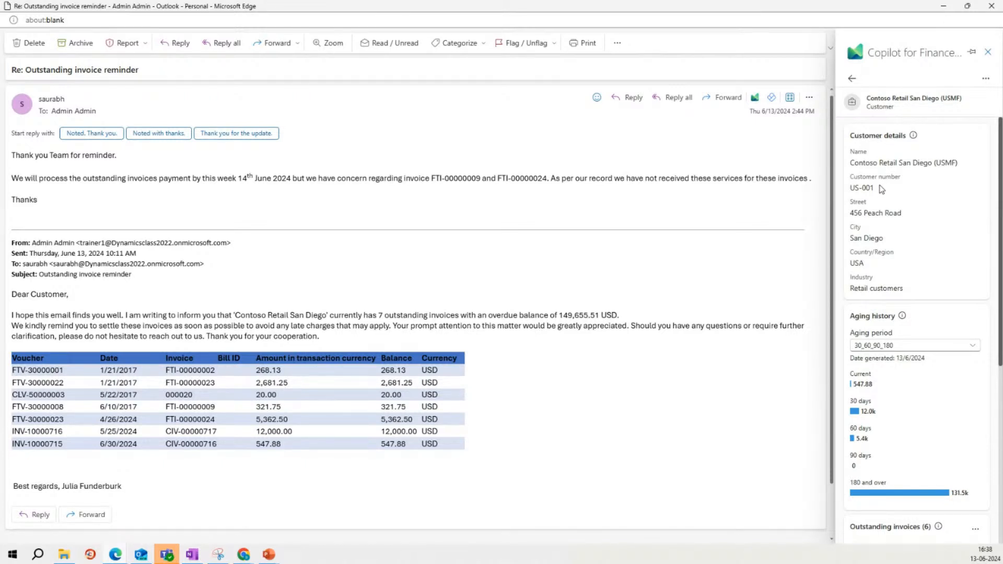
scroll(891, 238, "down", 2)
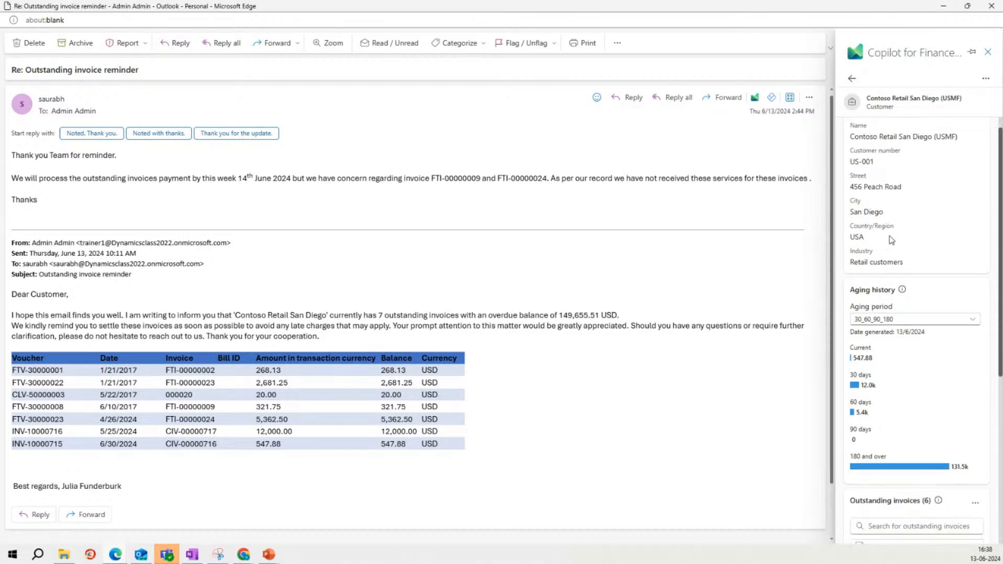
scroll(890, 241, "down", 1)
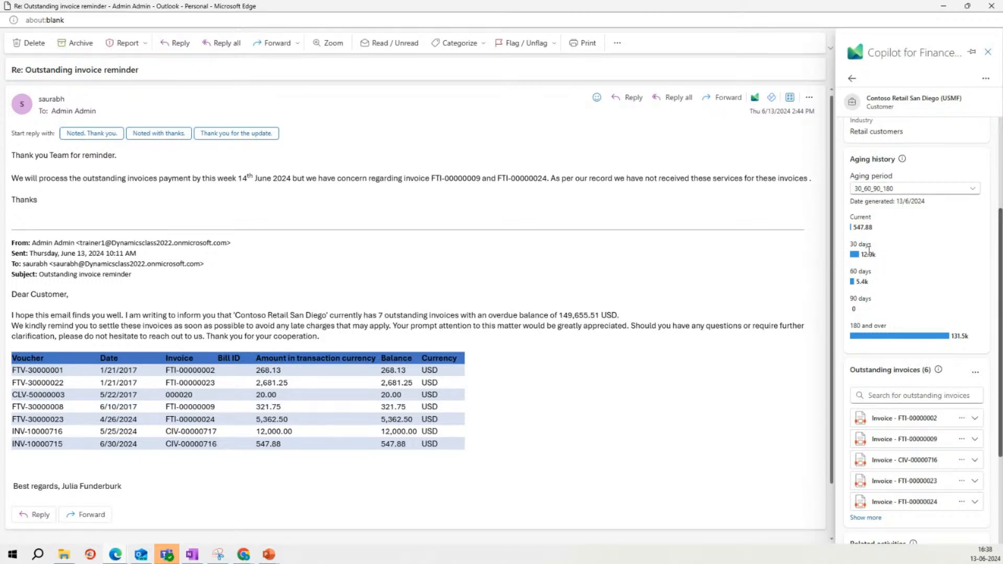
scroll(871, 256, "down", 2)
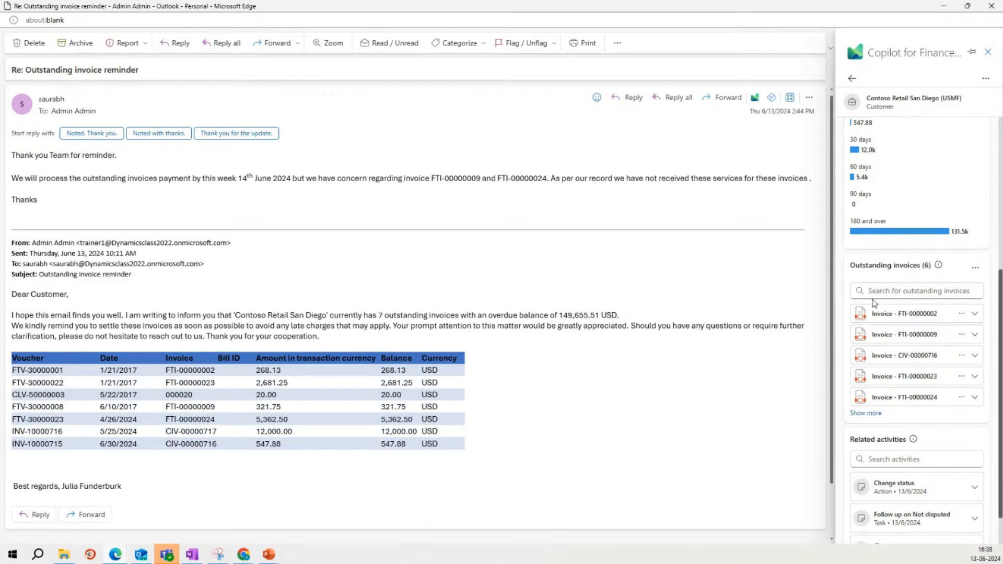
scroll(887, 316, "down", 1)
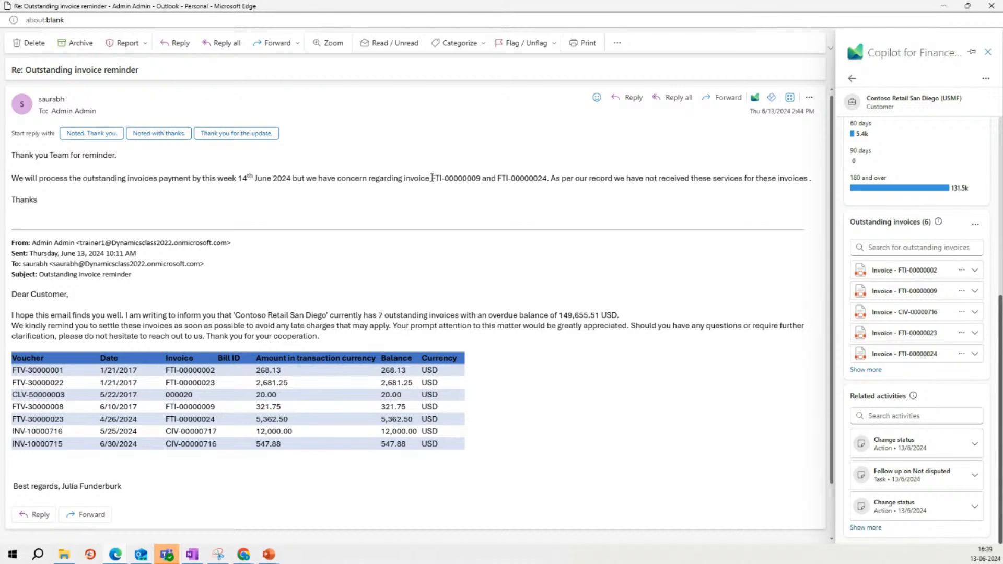
left_click_drag(430, 178, 549, 178)
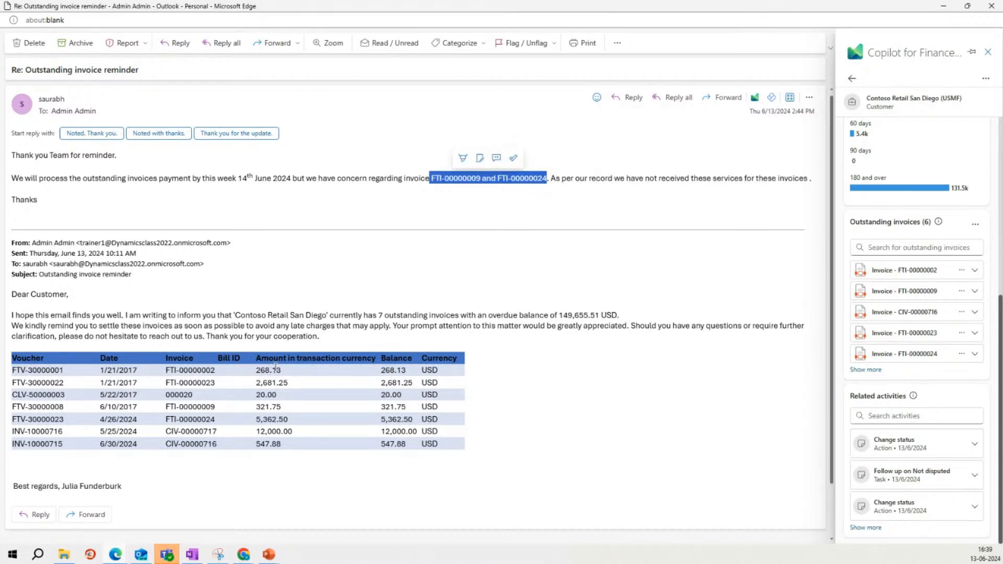
Update invoice FTI-00000002 to status Promised to pay with a promised to pay date of 14/6/2024 and save it
left_click(960, 273)
left_click(960, 273)
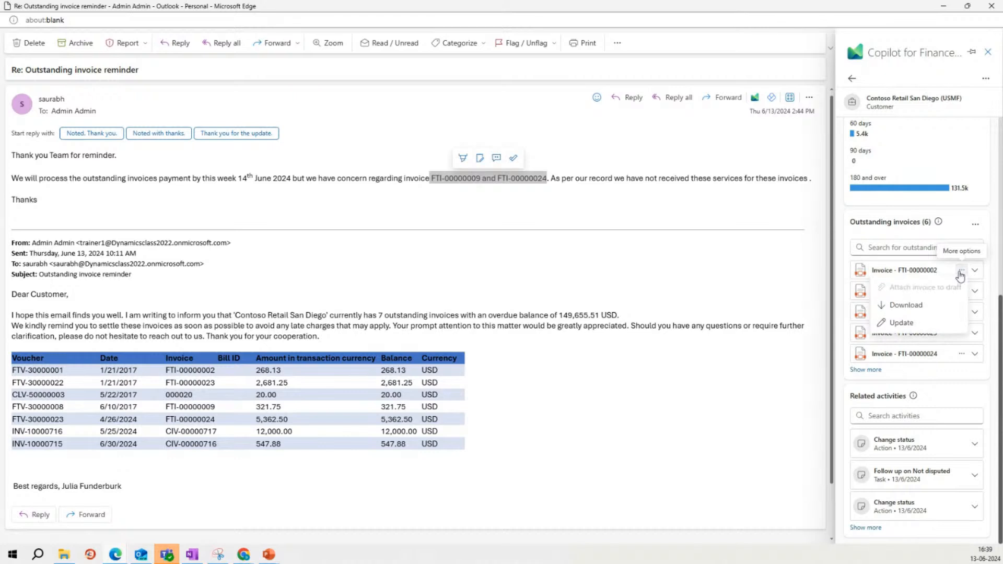
left_click(916, 325)
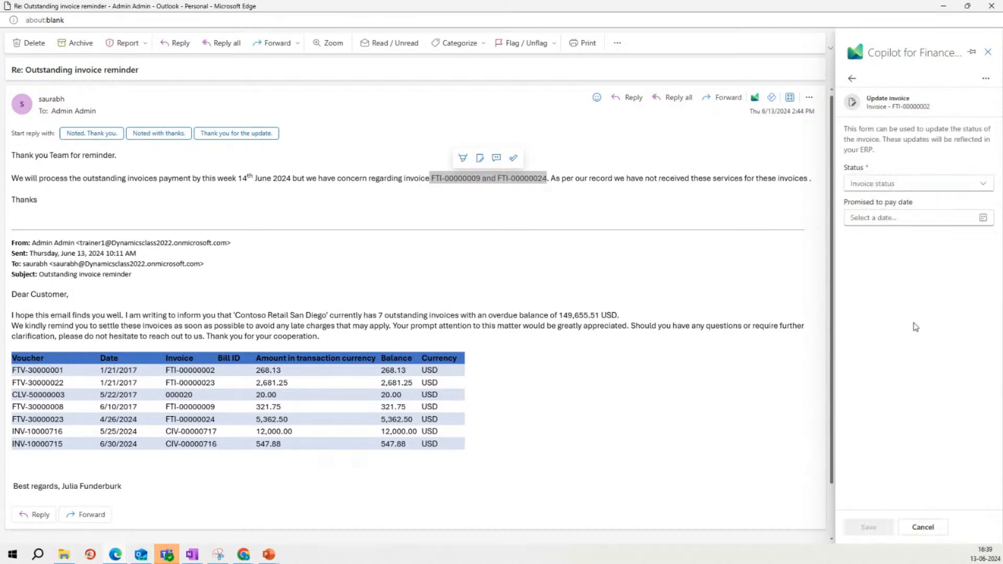
left_click(978, 187)
left_click(921, 239)
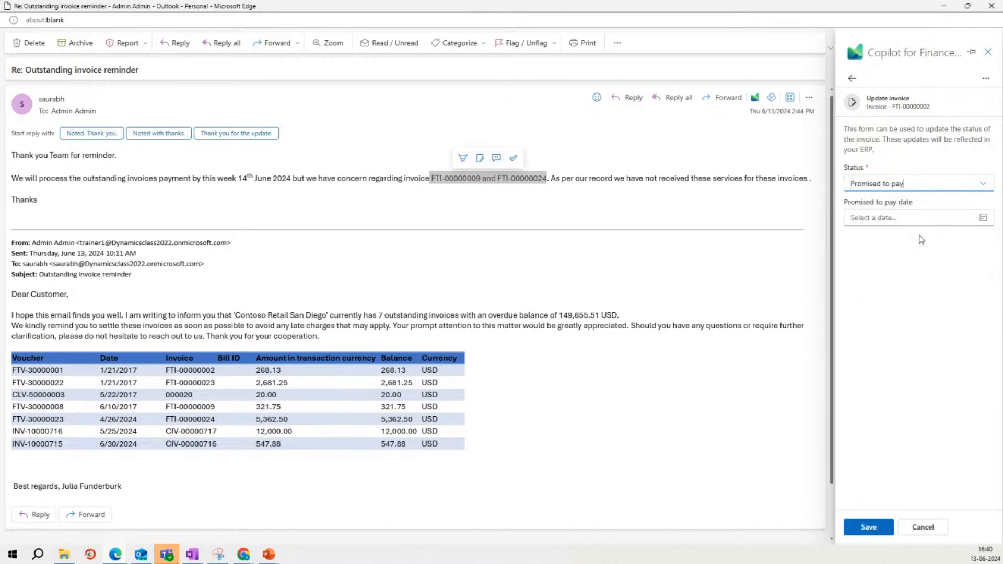
left_click(981, 219)
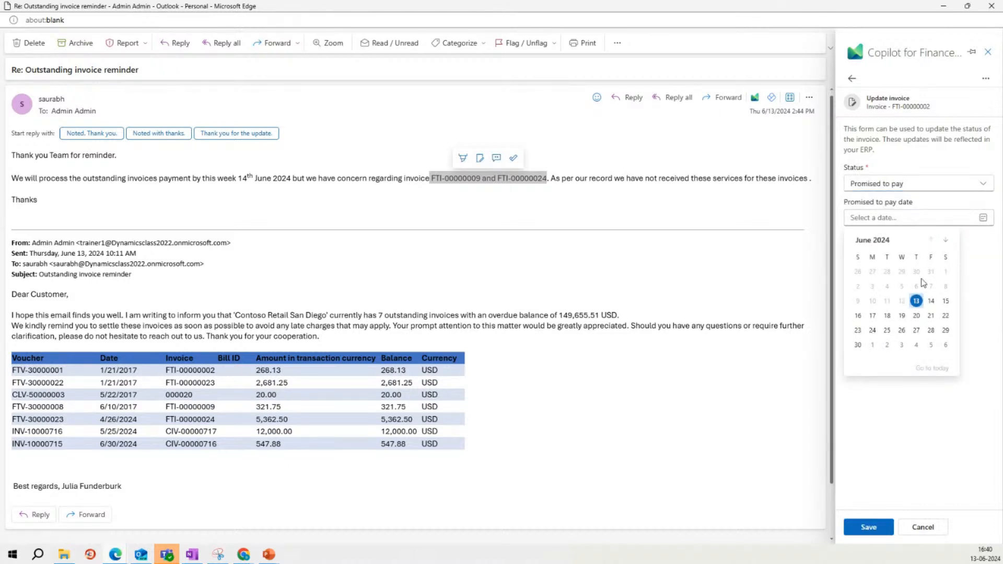
left_click(931, 301)
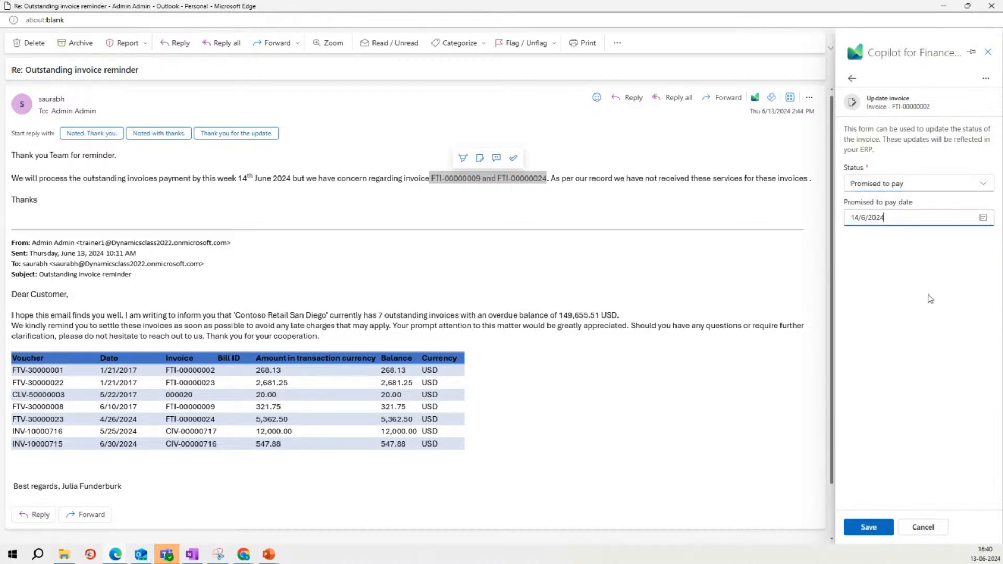
left_click(867, 527)
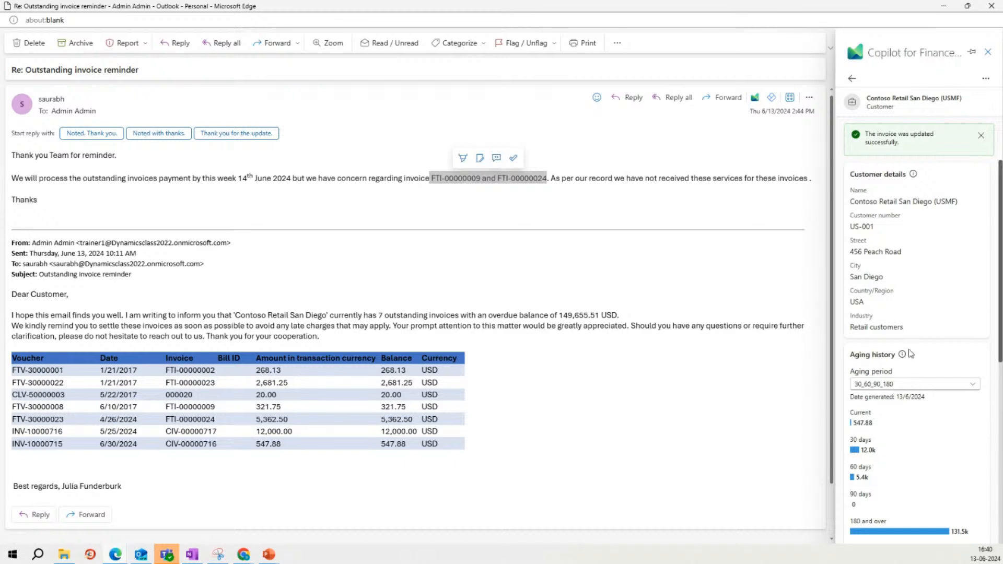
Update invoice FTI-00000009 to status Disputed with a promised to pay date of 13/6/2024 and save it
scroll(888, 377, "down", 4)
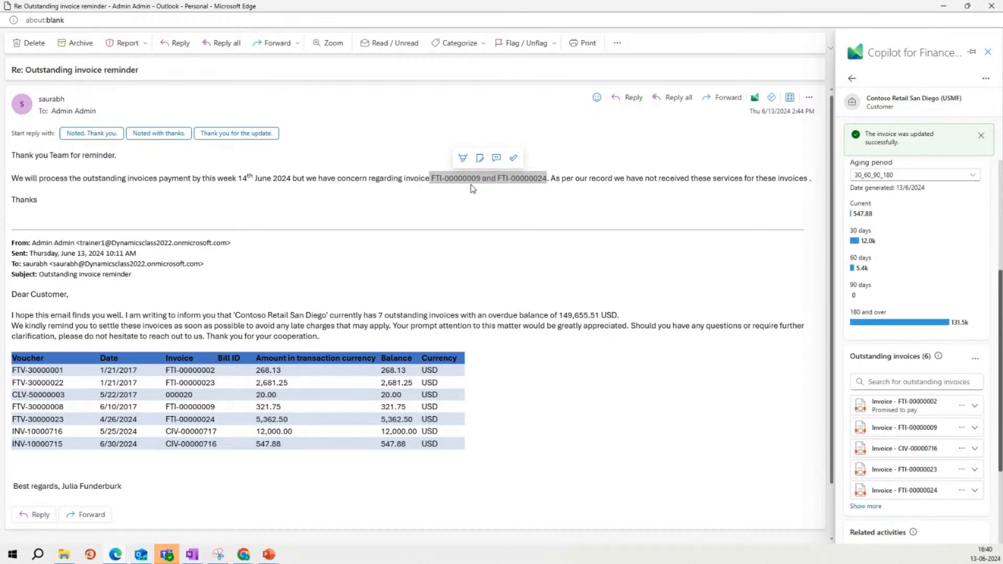
left_click(961, 428)
left_click(909, 481)
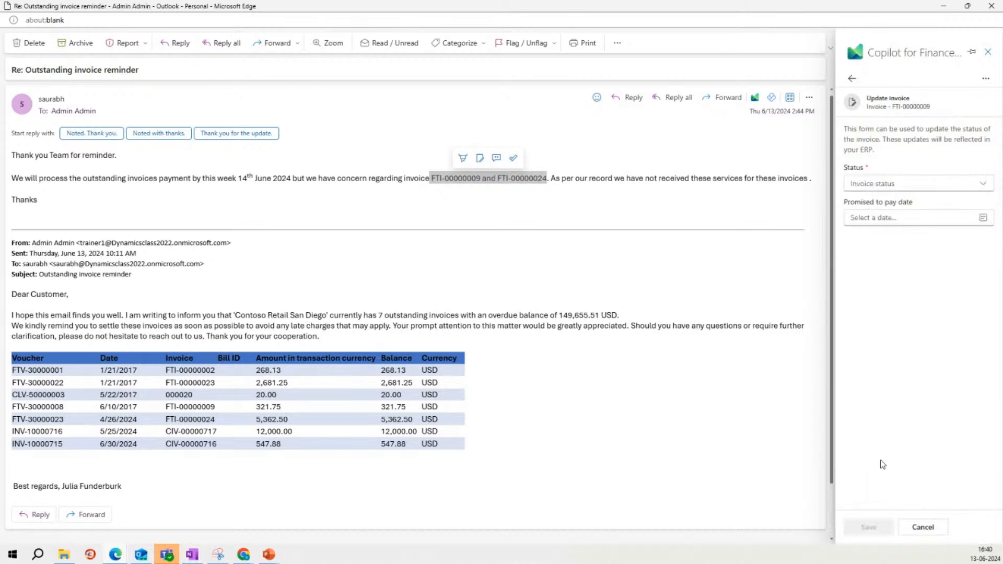
left_click(978, 186)
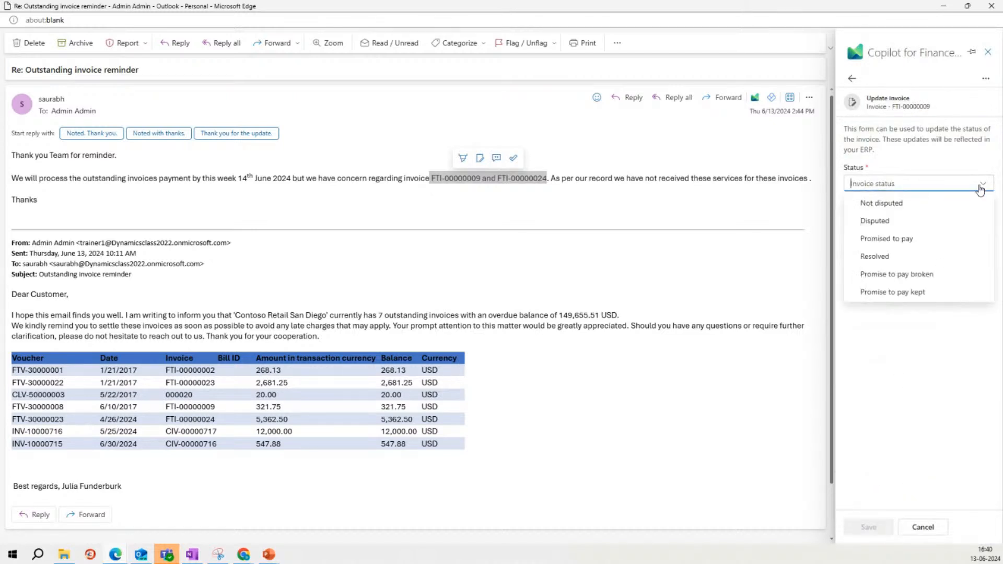
left_click(907, 226)
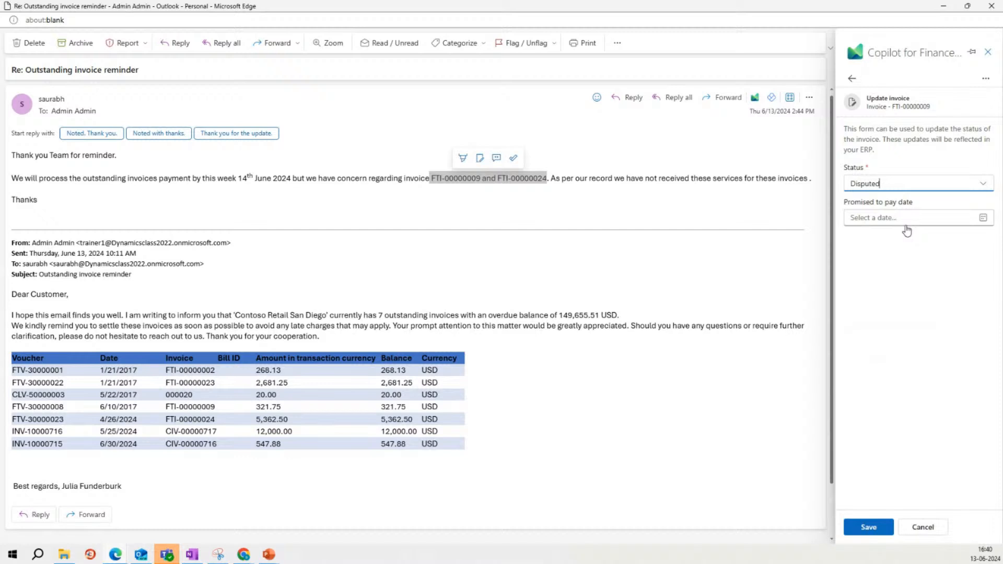
left_click(981, 218)
left_click(915, 302)
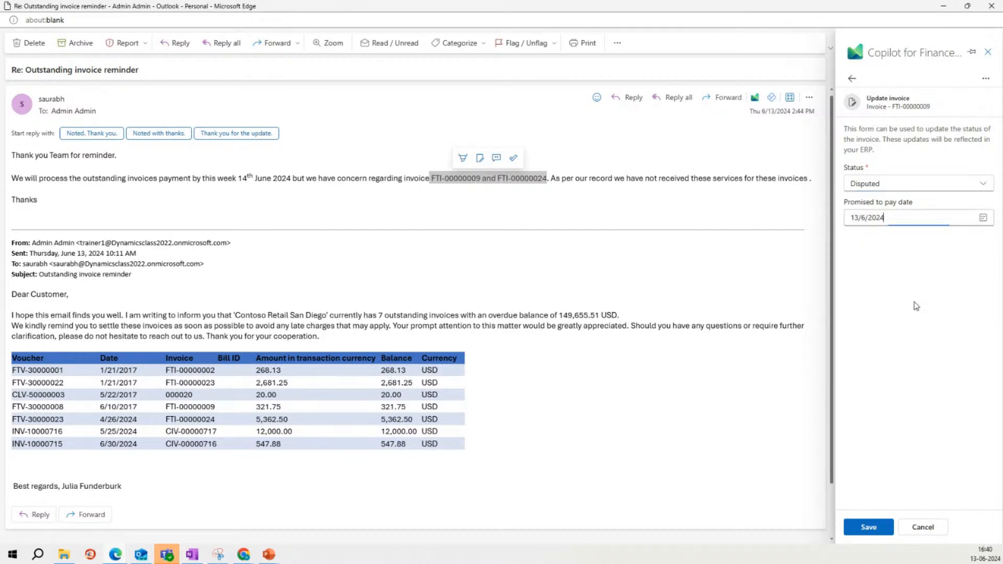
left_click(869, 528)
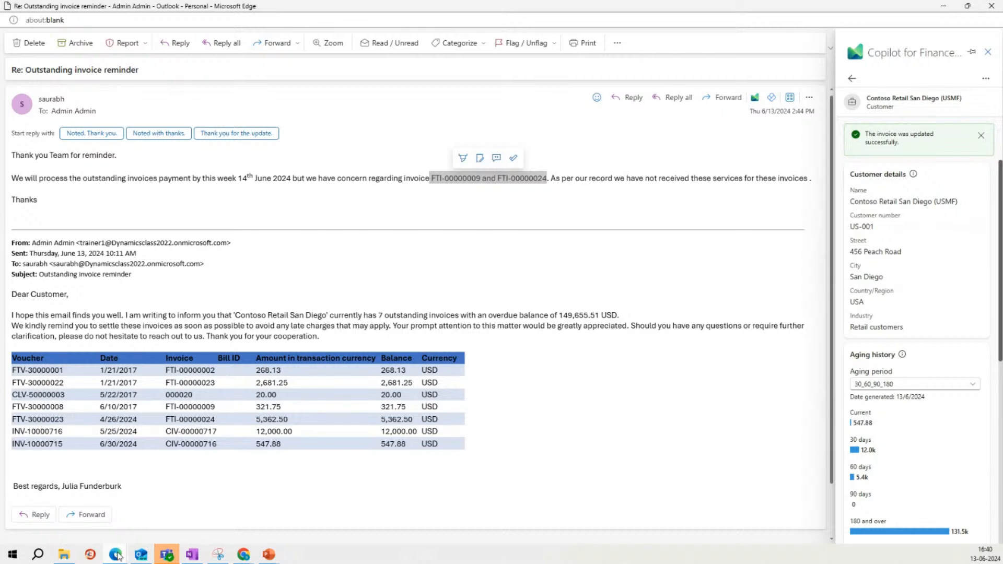
Switch to Finance and Operations and check Contoso Retail San Diego's disputed invoices and promised-to-pay invoices
mouse_move(118, 556)
left_click(67, 512)
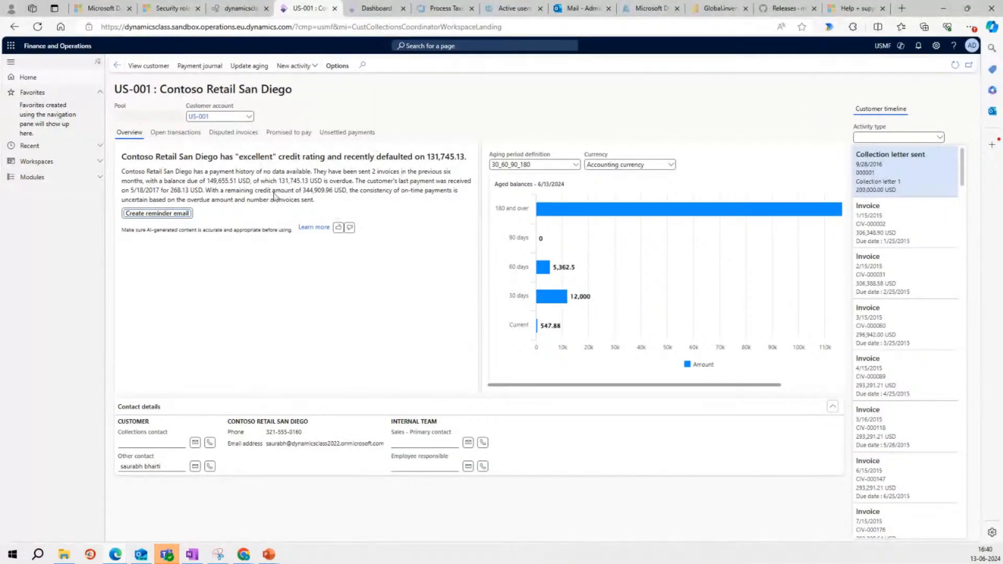
left_click(234, 134)
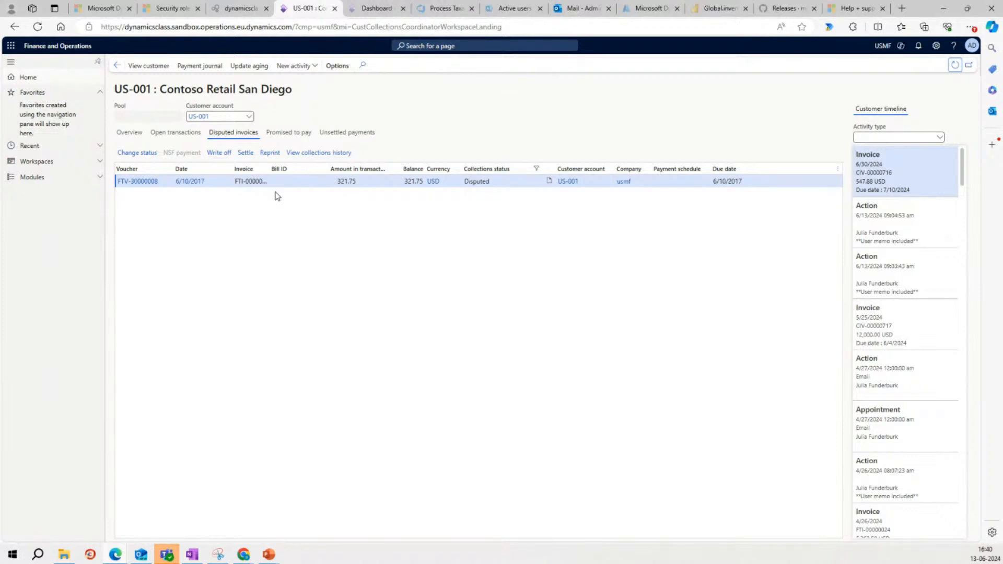
left_click(294, 133)
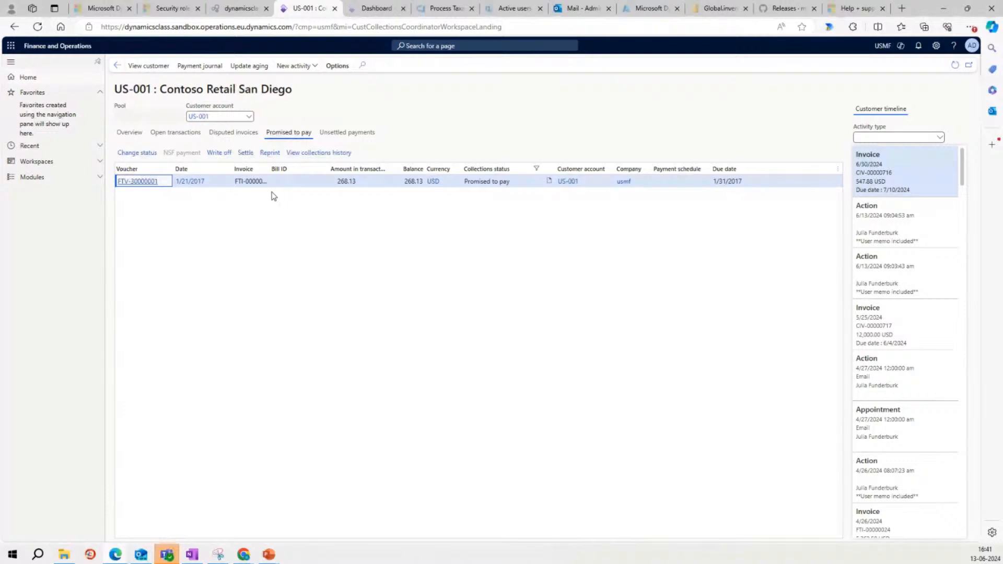
Switch back to the Outlook reply, check the invoice statuses in the customer record, and return to the email summary with its customer and contact lists
mouse_move(124, 553)
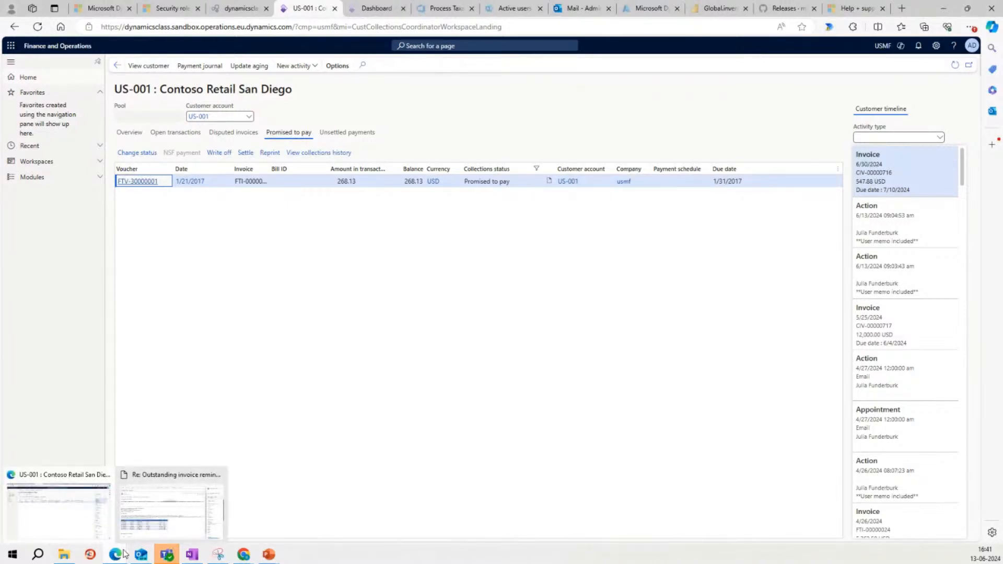
left_click(155, 523)
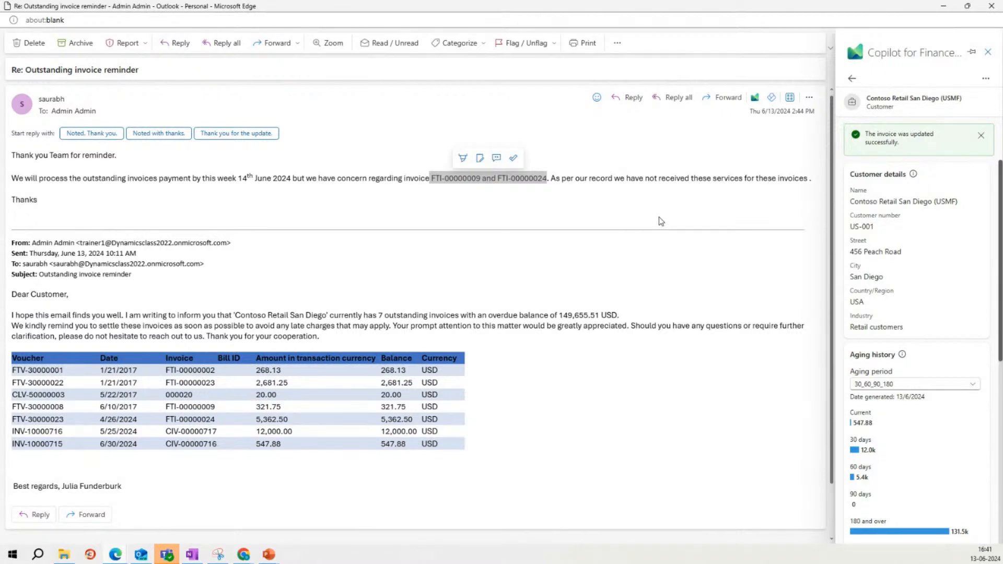
scroll(918, 274, "down", 6)
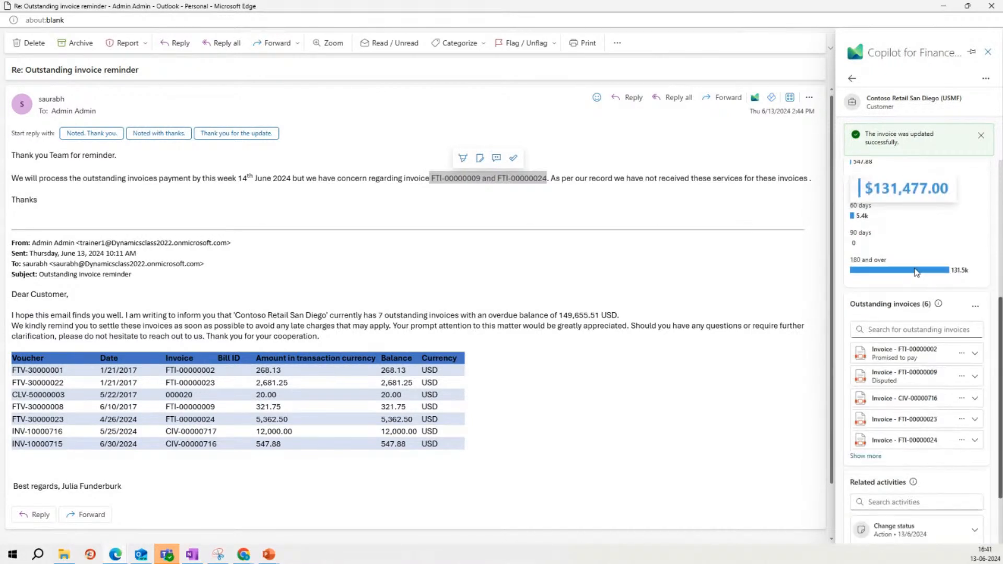
scroll(914, 271, "up", 6)
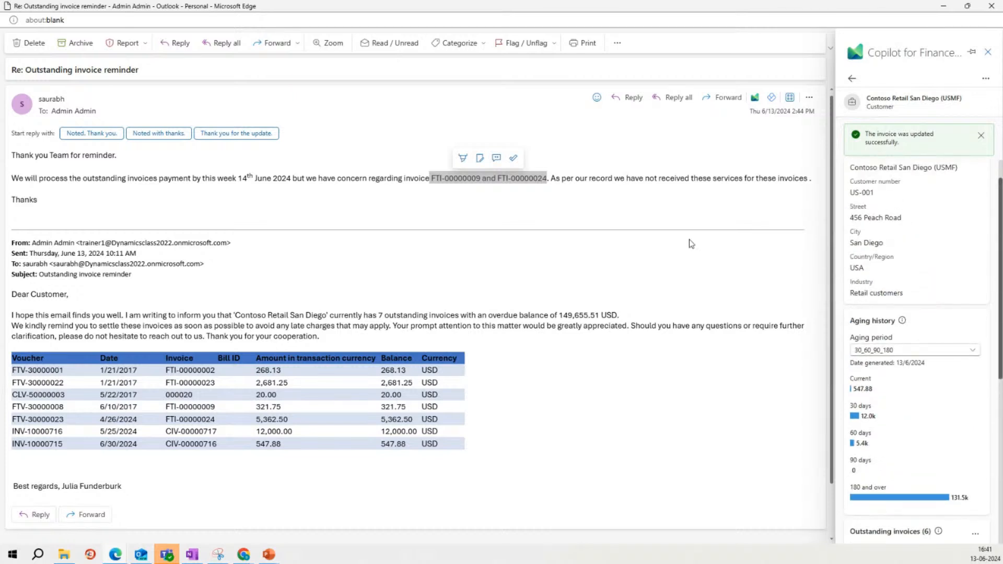
left_click(292, 192)
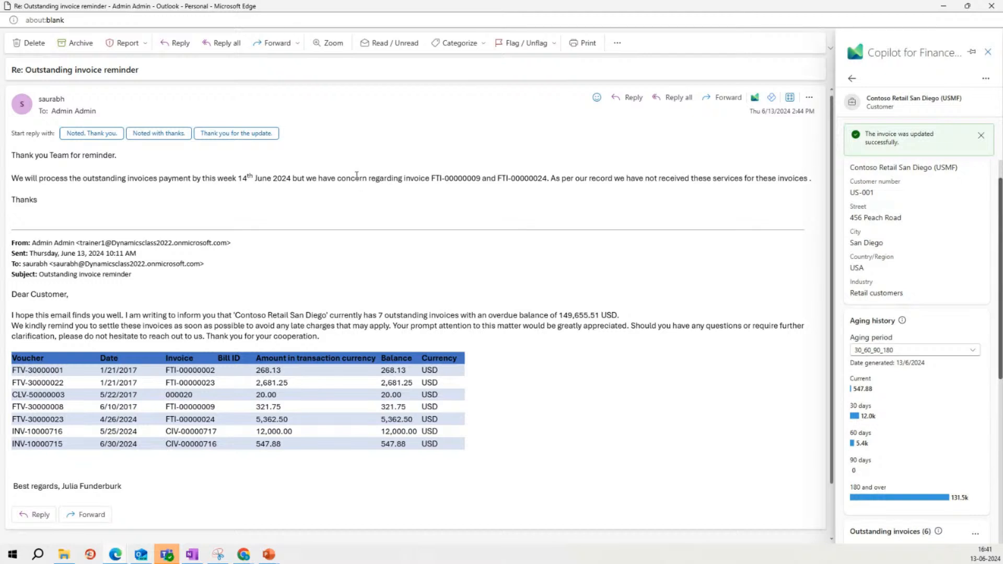
left_click(851, 80)
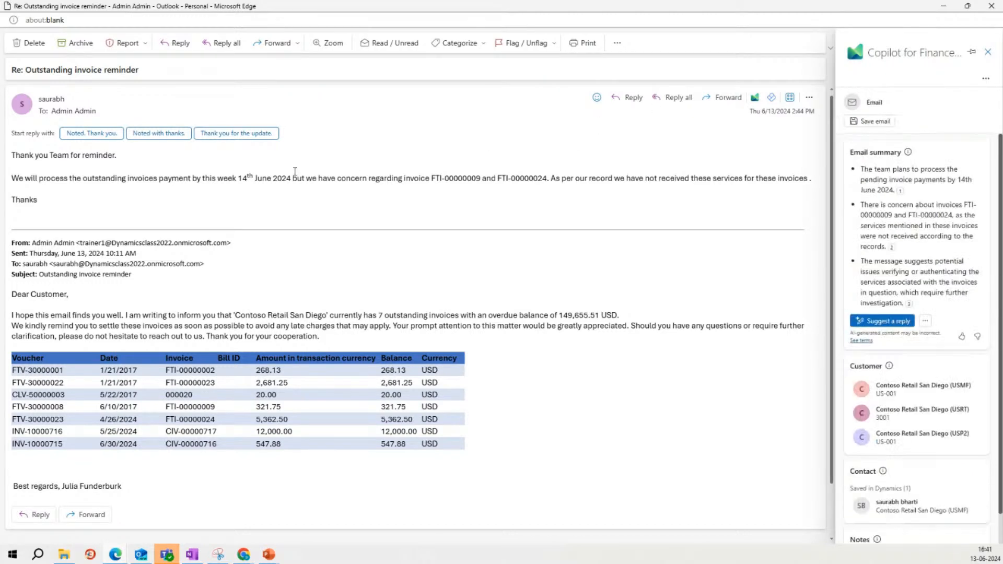
scroll(896, 389, "down", 1)
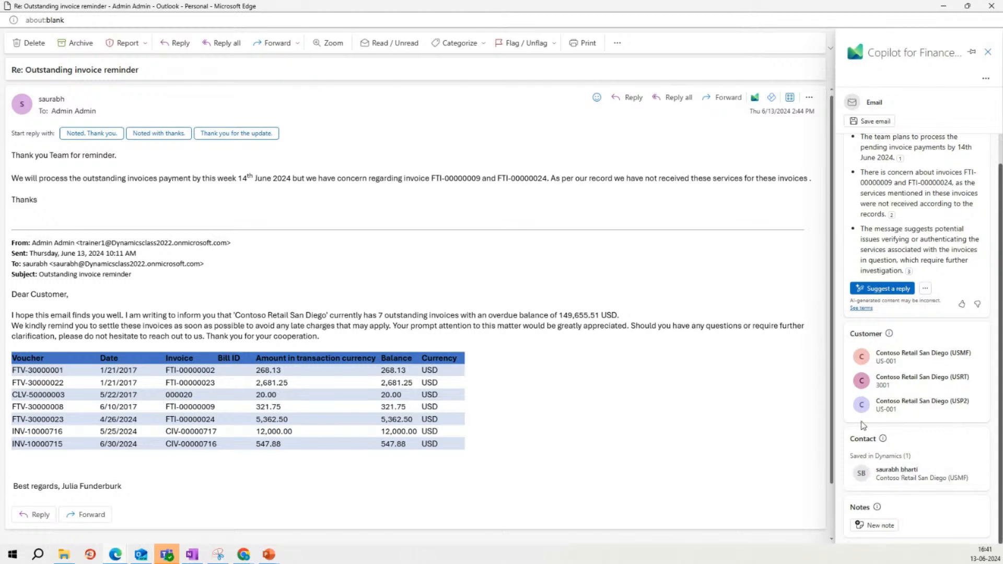
mouse_move(883, 441)
Switch to Finance and Operations and open the collections overview for Contoso Retail San Diego
left_click(115, 554)
left_click(85, 515)
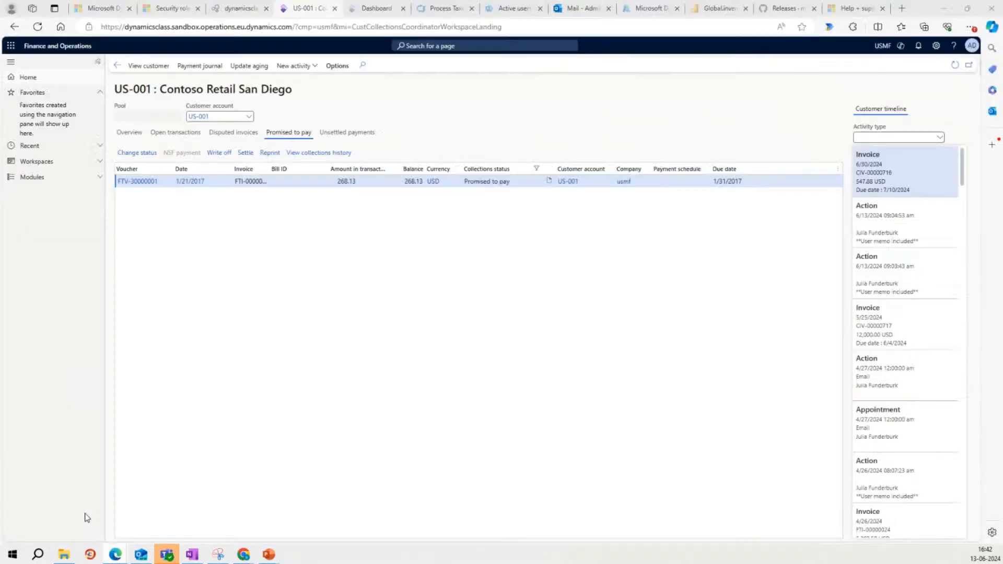
left_click(128, 133)
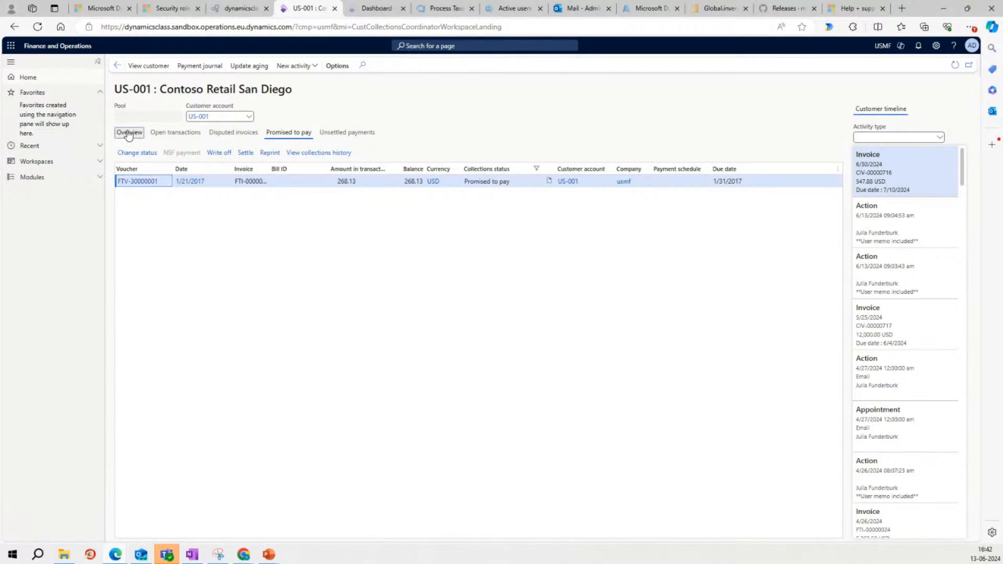